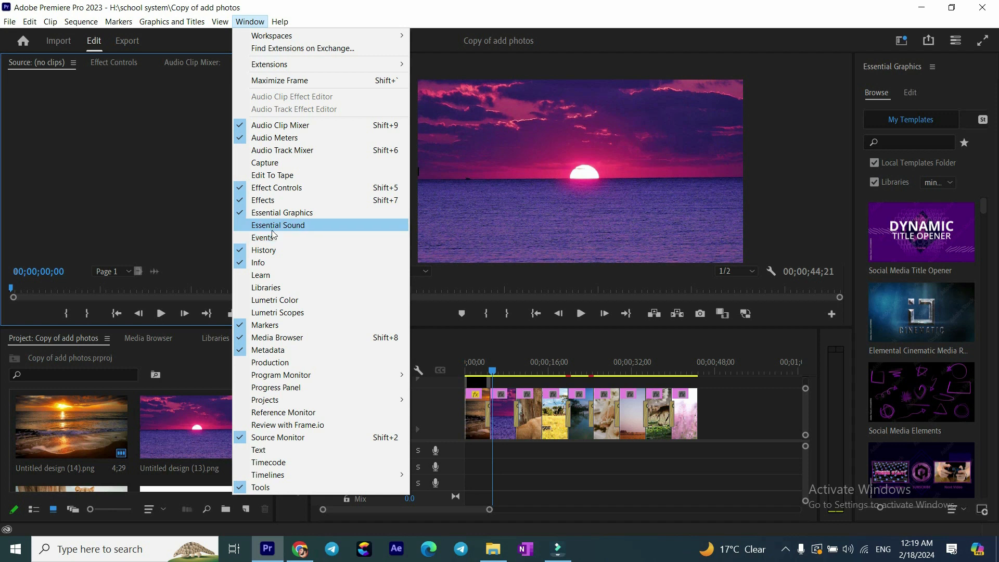
# Add the Angled Title graphics template to track V2 above the purple sunset clip, starting at 00;00;05;11
pyautogui.click(737, 323)
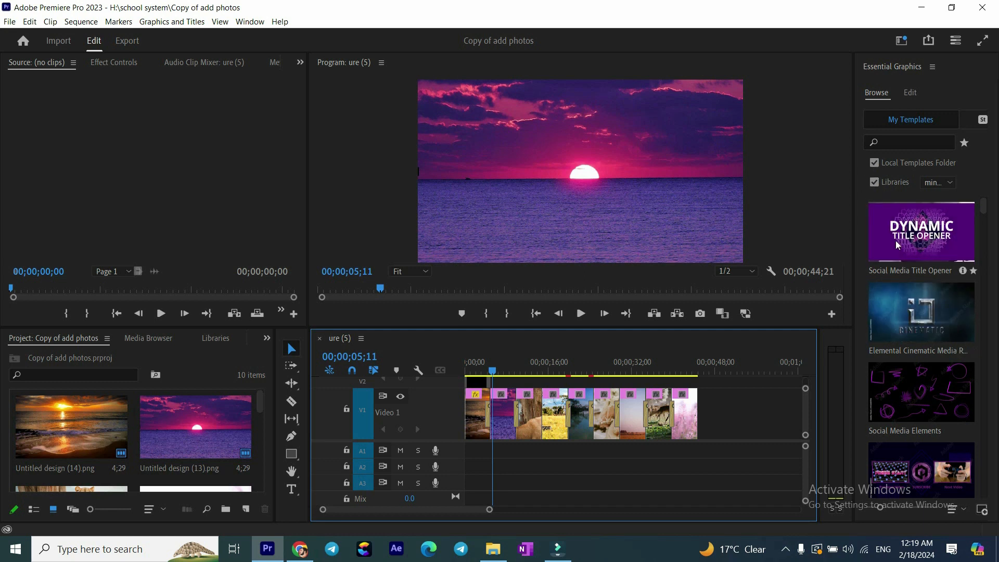
pyautogui.scroll(-2, 903, 302)
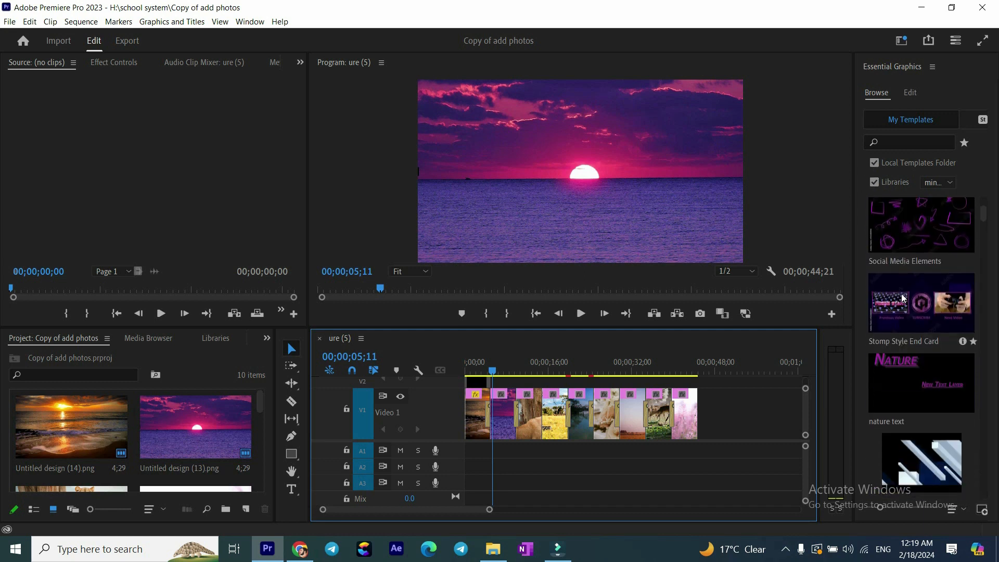
pyautogui.scroll(-5, 906, 314)
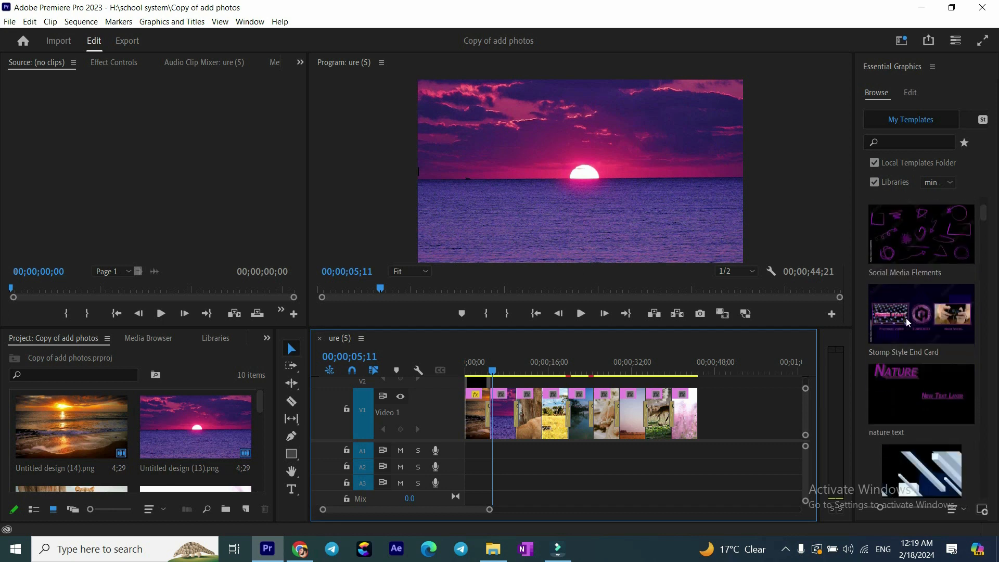
pyautogui.scroll(-5, 906, 312)
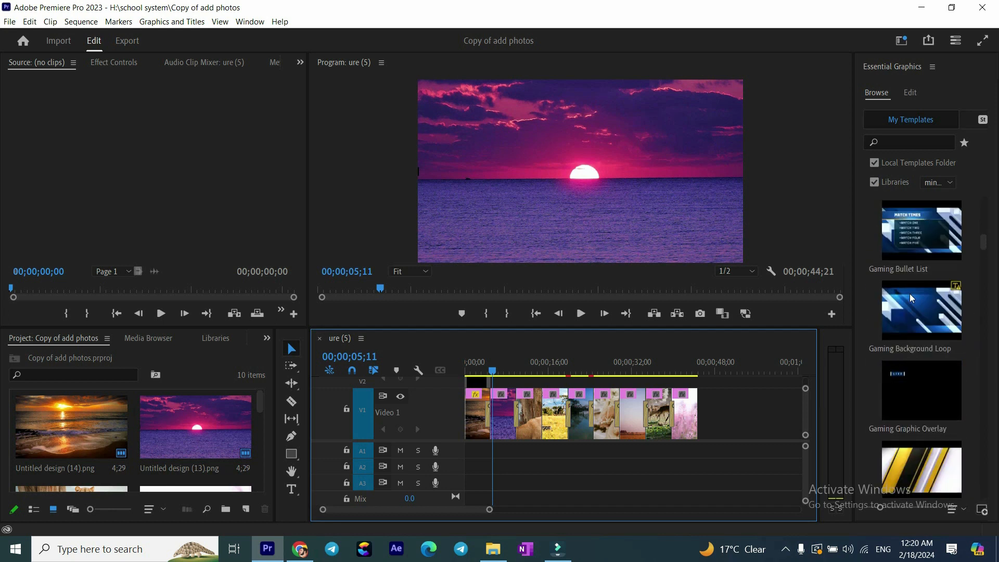
pyautogui.scroll(-3, 918, 302)
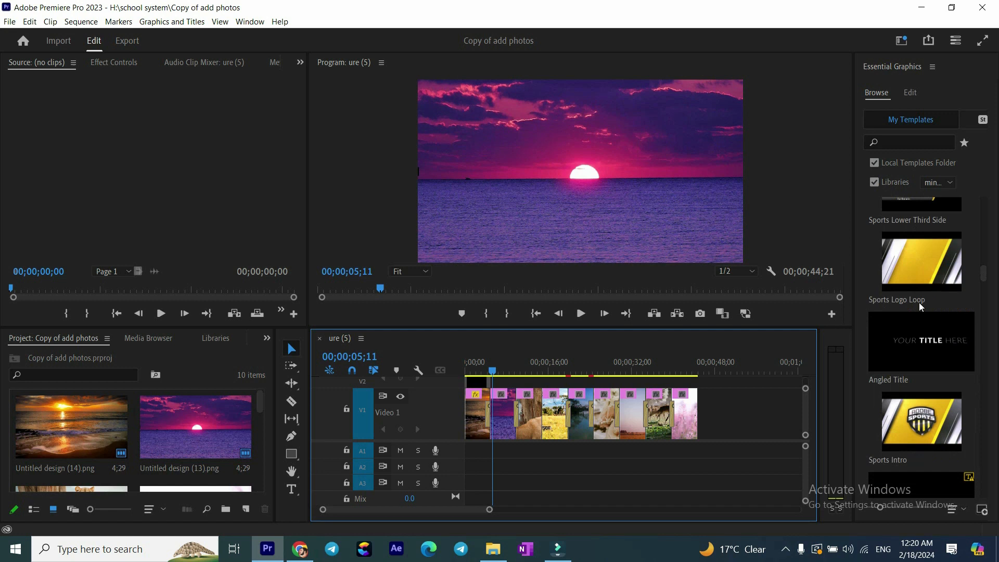
pyautogui.moveTo(928, 277); pyautogui.dragTo(499, 357)
pyautogui.click(502, 380)
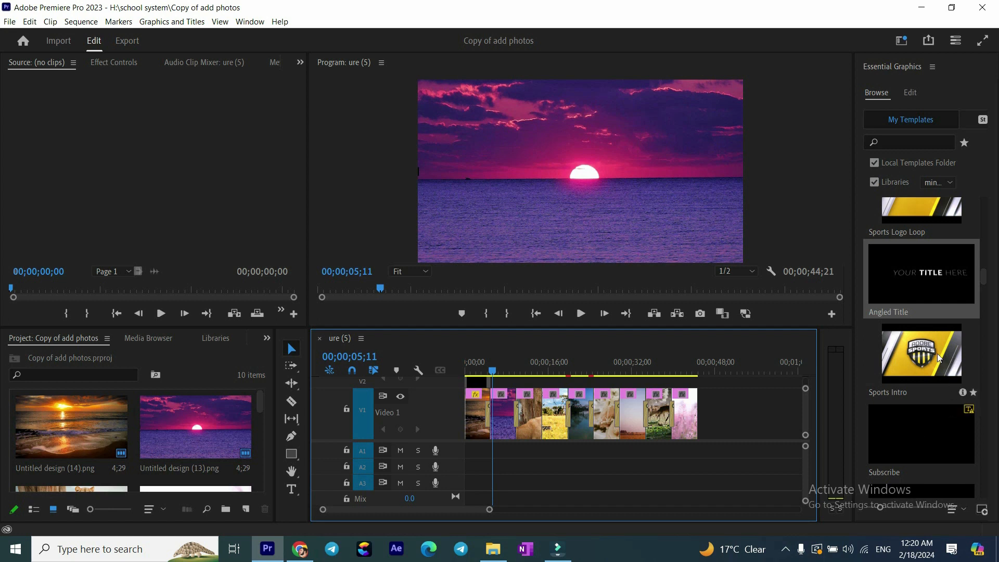
pyautogui.click(925, 276)
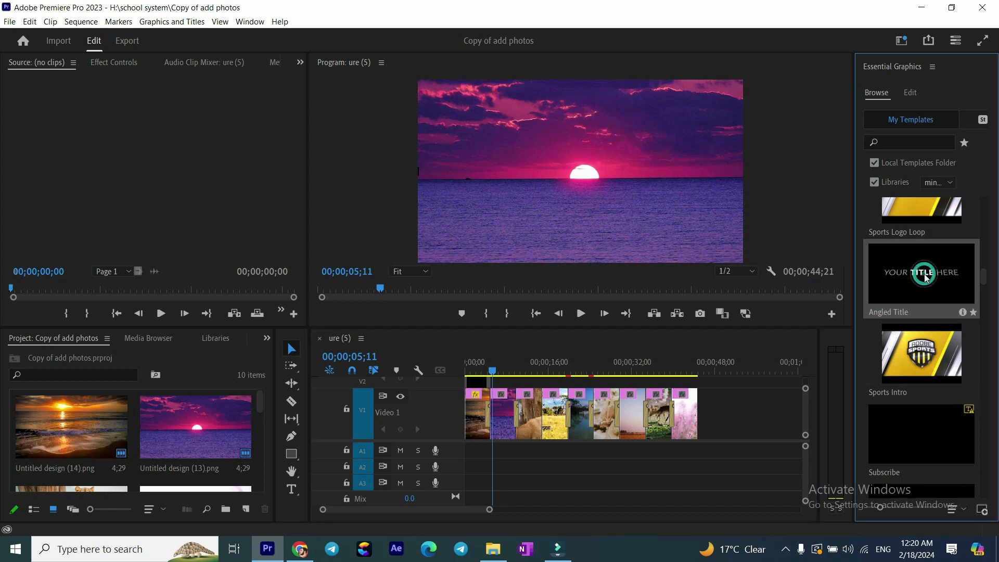
pyautogui.moveTo(925, 277); pyautogui.dragTo(505, 389)
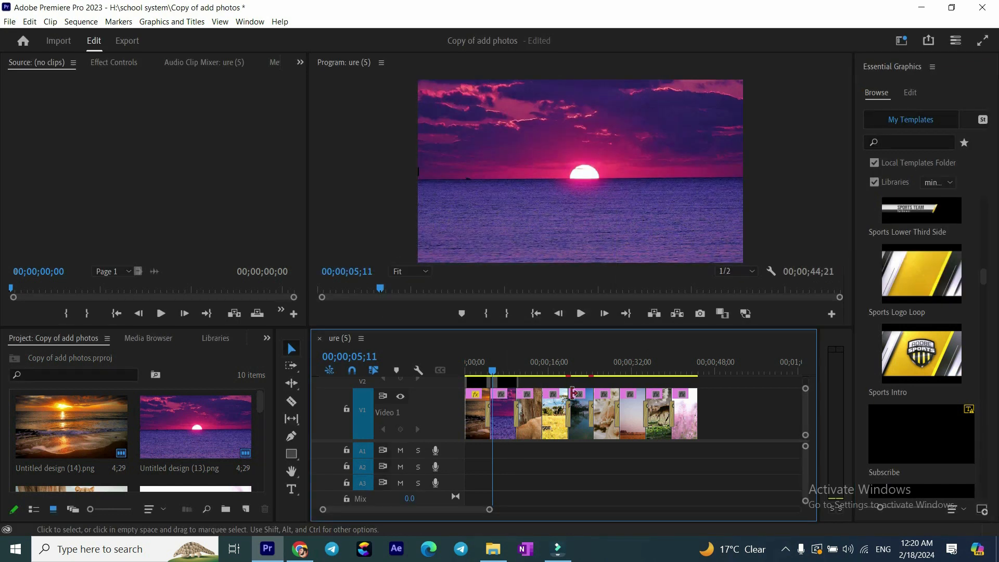
# Play the sequence to 00;00;06;24, then scale the title text to 105% and move it below the sun to 960.9, 869.6
pyautogui.press('space')
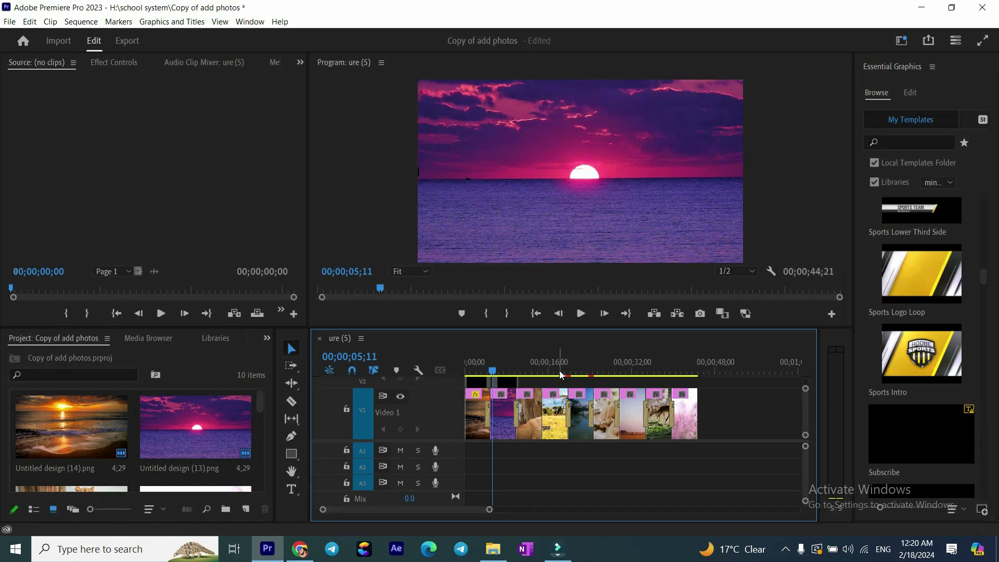
pyautogui.press('space')
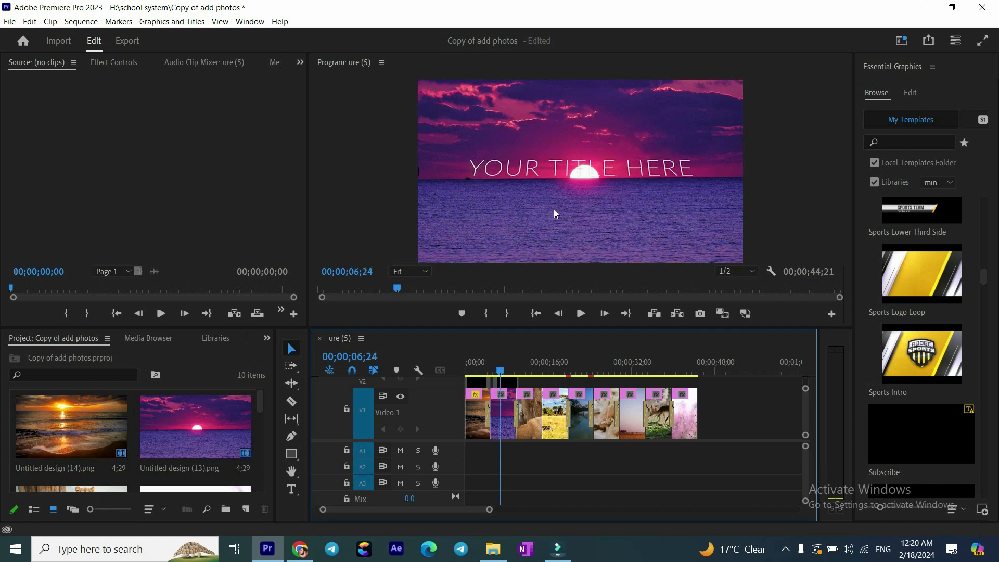
pyautogui.click(550, 169)
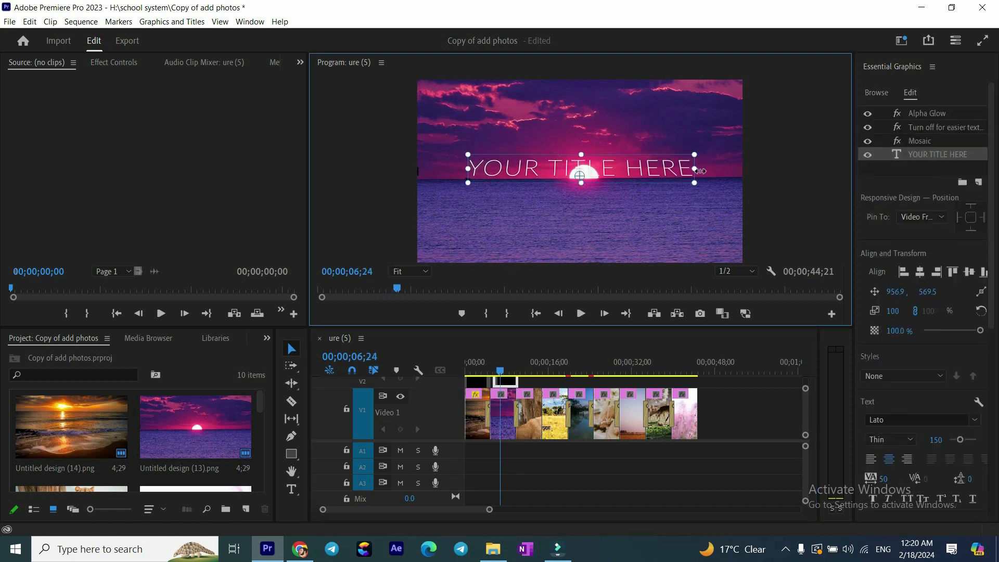
pyautogui.moveTo(696, 189); pyautogui.dragTo(631, 220)
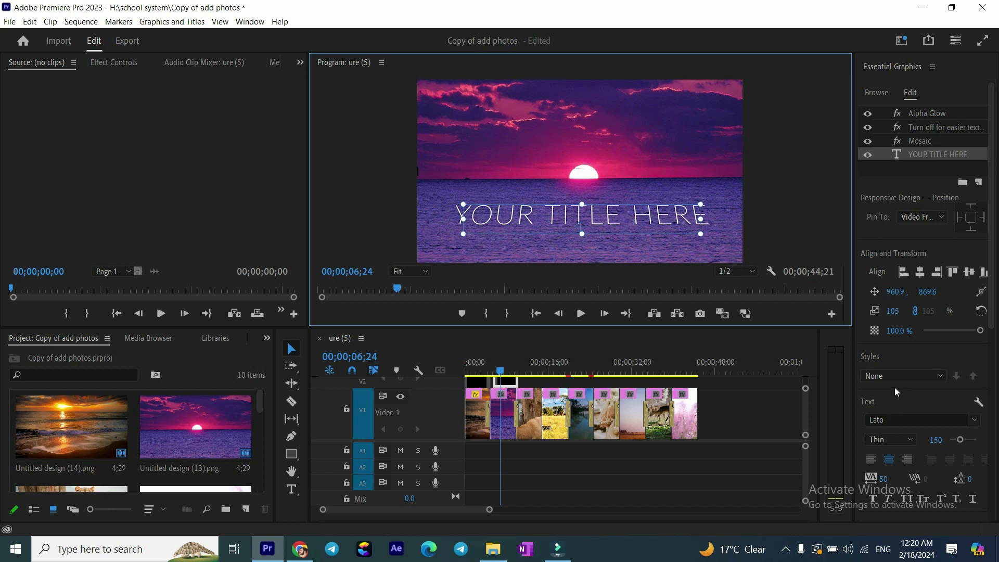
# Enable a background behind the title text and set its colour to red
pyautogui.scroll(-4, 894, 387)
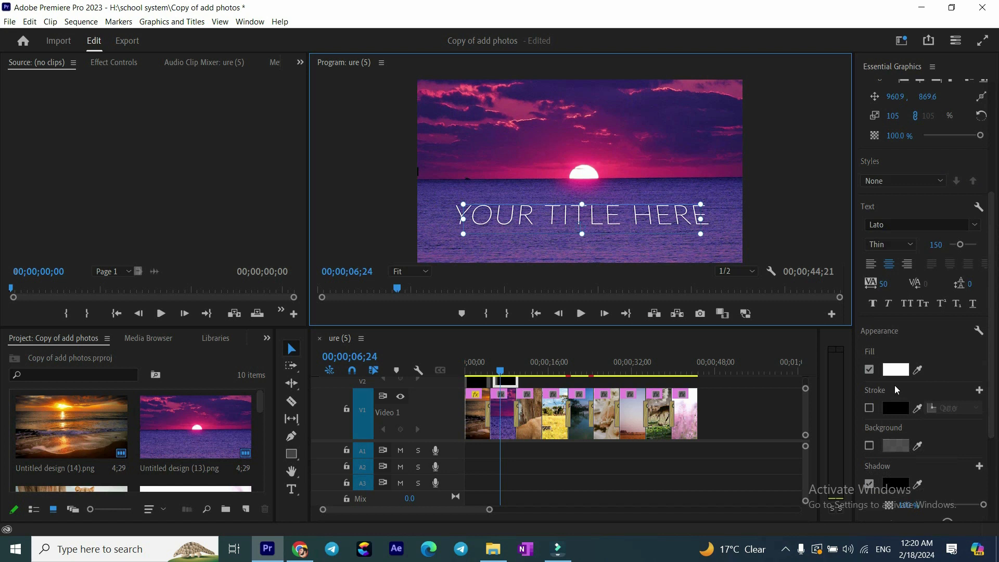
pyautogui.scroll(-2, 895, 389)
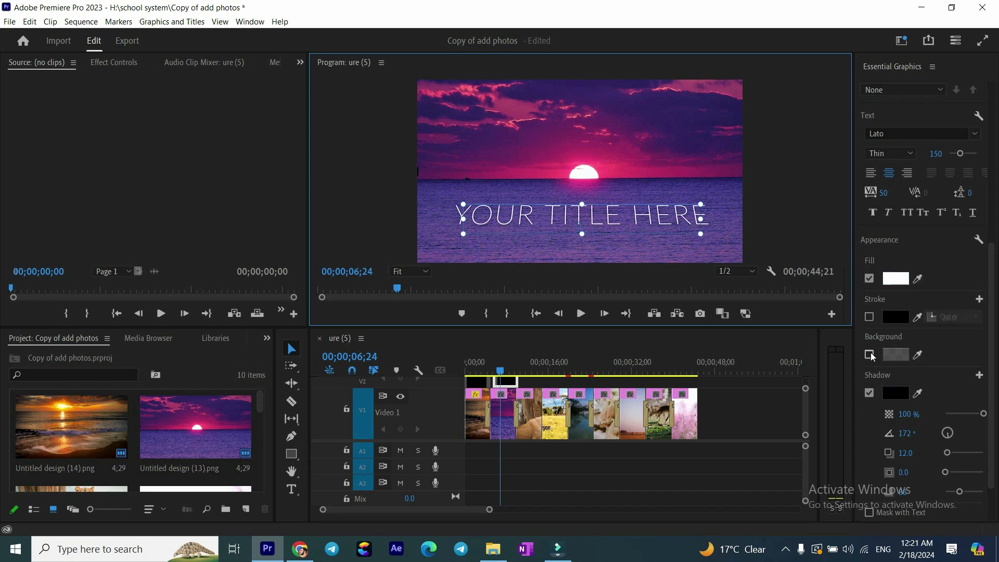
pyautogui.click(869, 355)
pyautogui.click(894, 354)
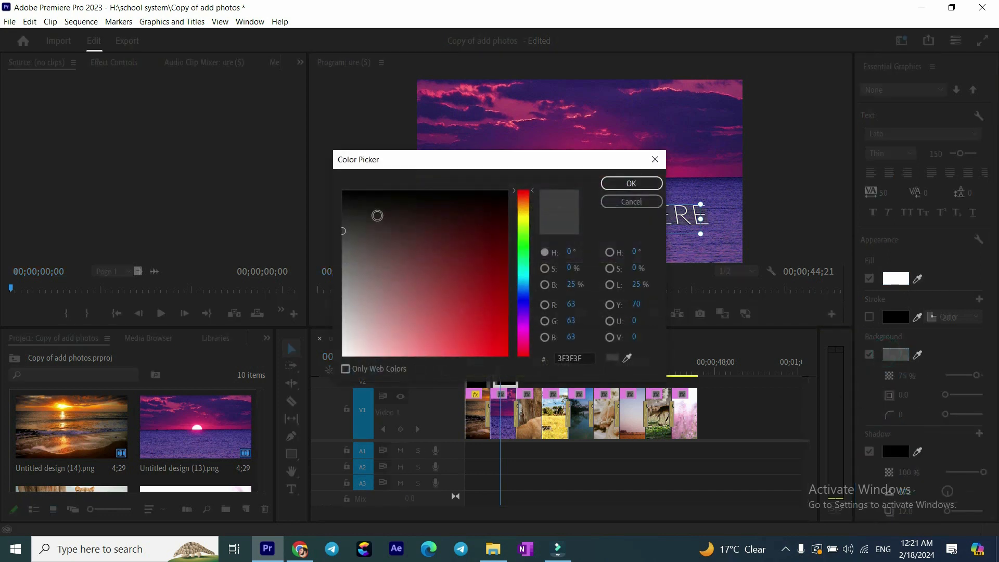
pyautogui.click(473, 301)
pyautogui.click(628, 187)
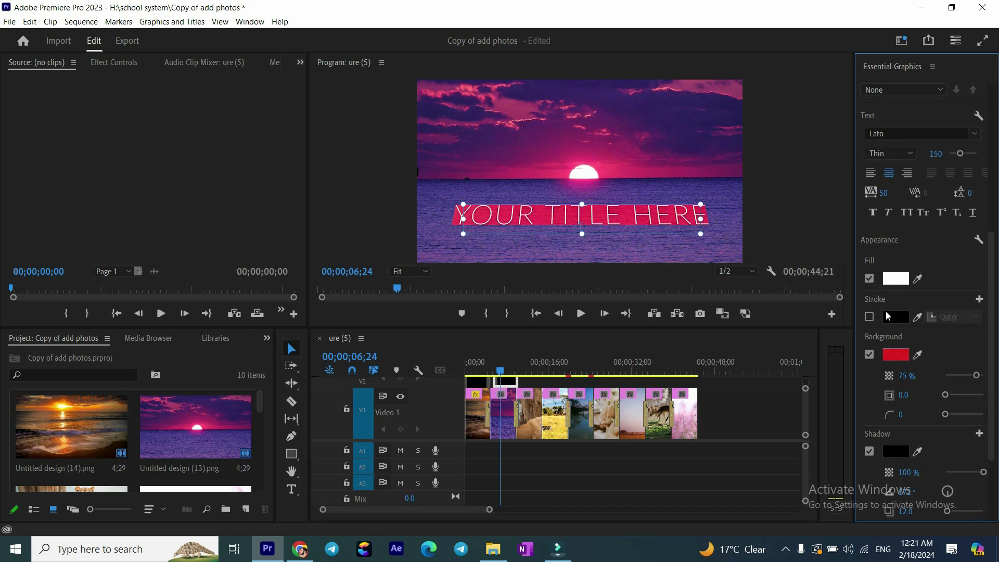
# Make the title text faux bold and enable a black outer stroke with a width of 12.0
pyautogui.click(873, 213)
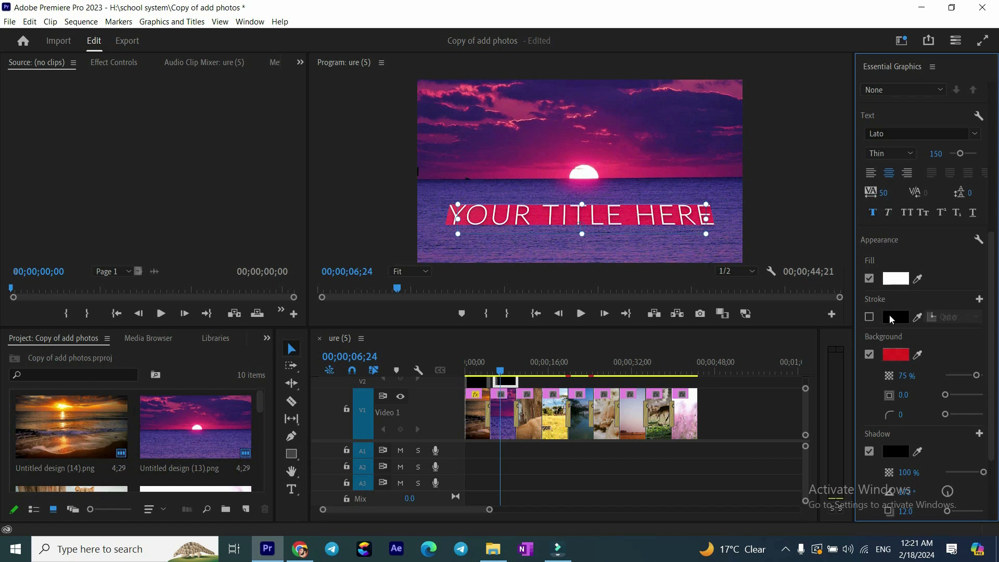
pyautogui.click(868, 318)
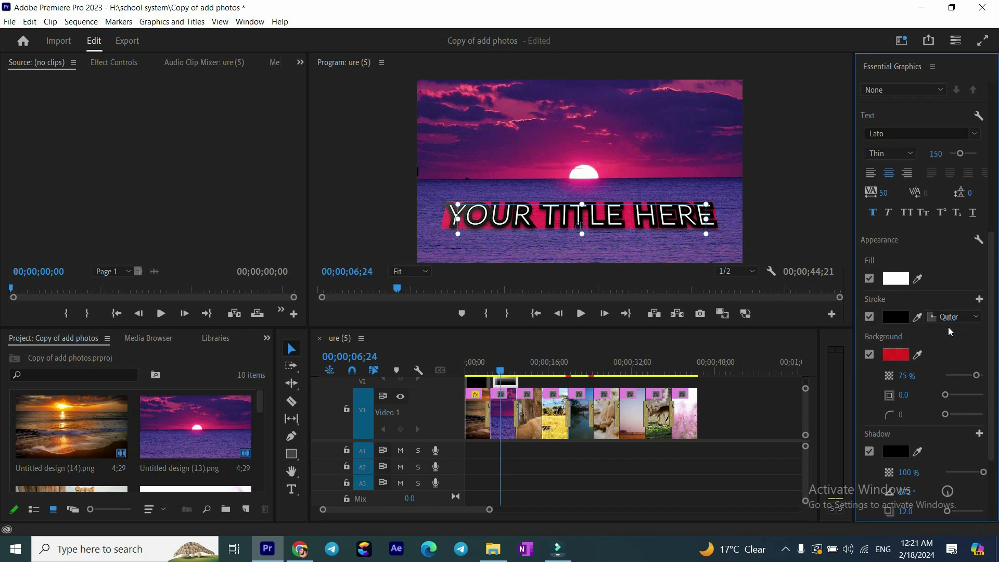
pyautogui.moveTo(957, 319)
pyautogui.mouseDown()
pyautogui.moveTo(996, 318)
pyautogui.moveTo(813, 295)
pyautogui.mouseUp()
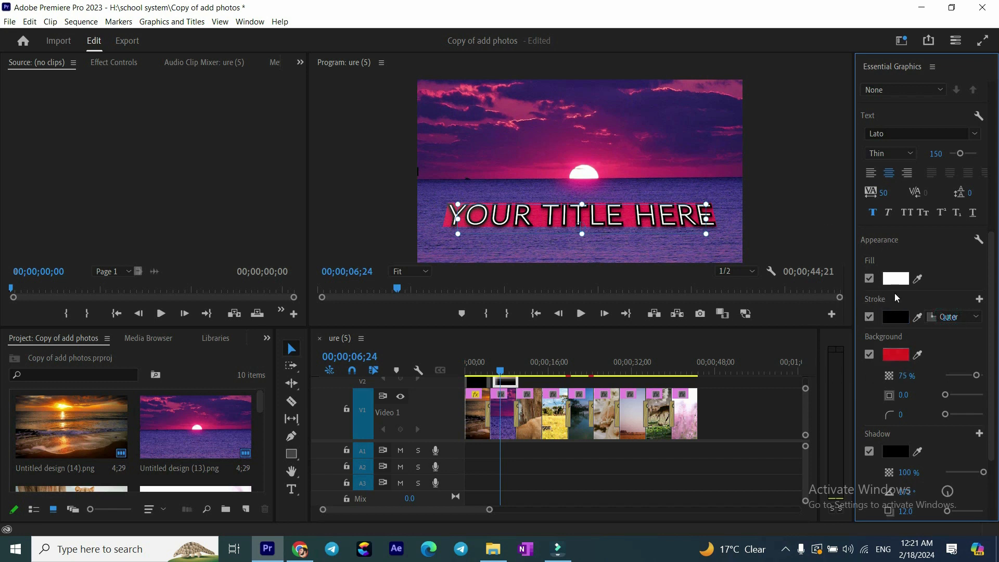
# Set the title text's fill to dark green, 00732D
pyautogui.click(896, 278)
pyautogui.click(523, 264)
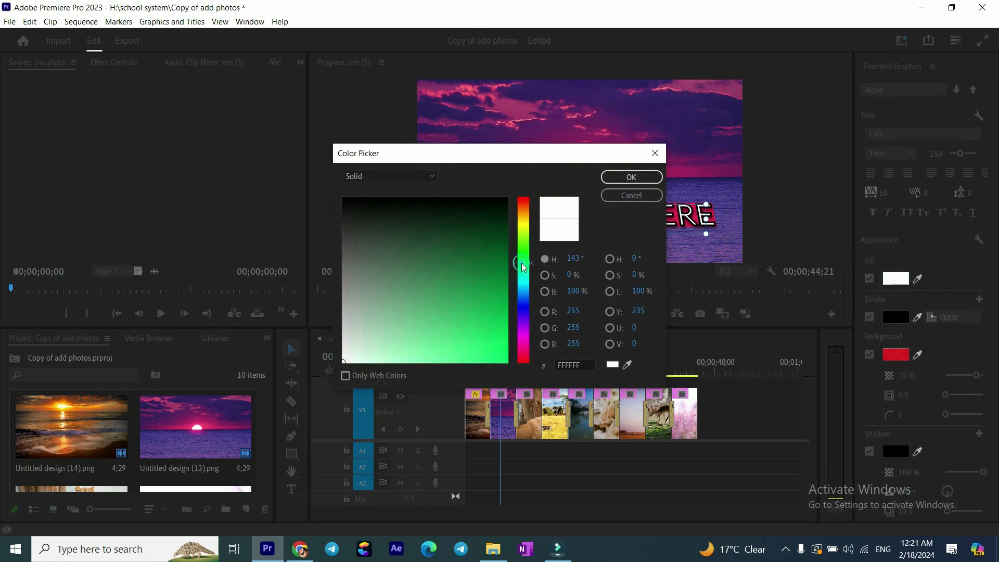
pyautogui.moveTo(471, 294); pyautogui.dragTo(527, 280)
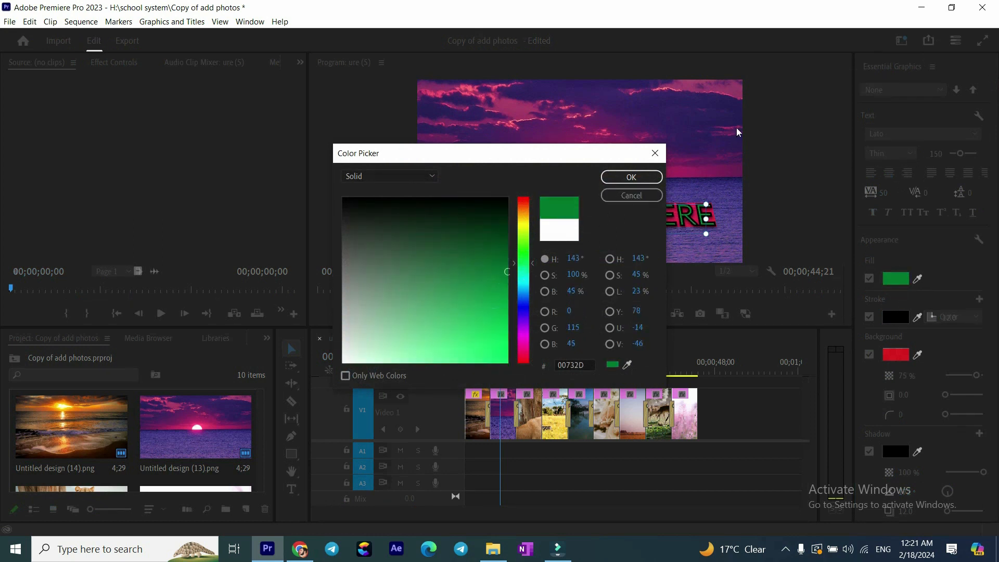
pyautogui.click(644, 172)
# Sample the bluish purple of the sea in the preview image as the title text's fill colour
pyautogui.click(917, 280)
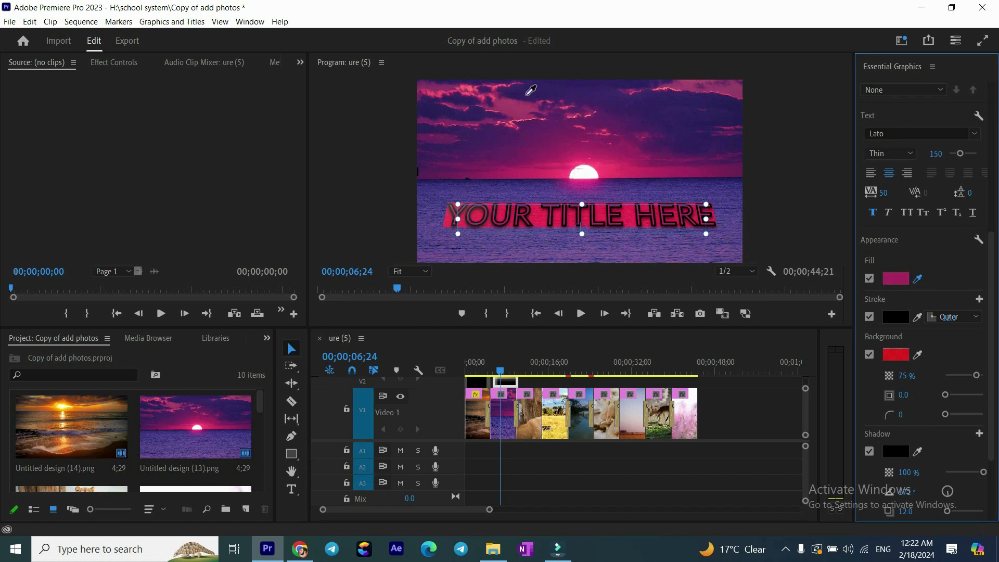
pyautogui.click(693, 185)
pyautogui.click(941, 248)
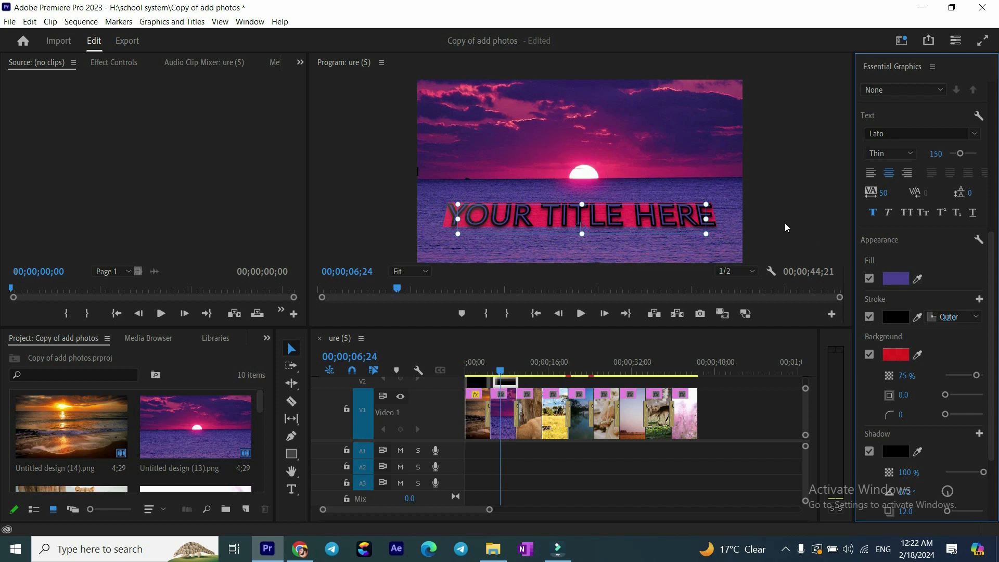
# Open the title text for editing, then place an empty text layer near the sun in the same graphic
pyautogui.scroll(8, 911, 264)
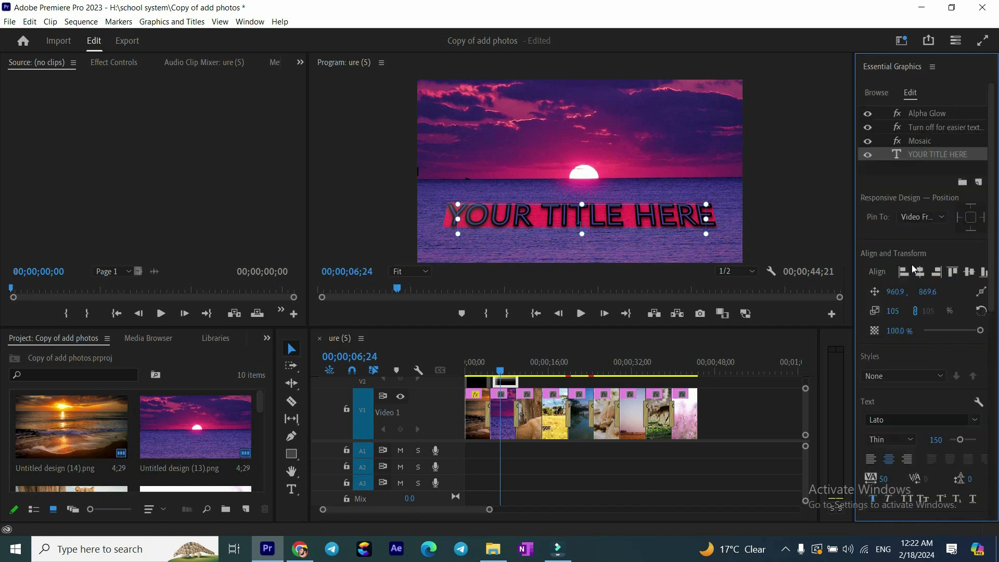
pyautogui.doubleClick(552, 221)
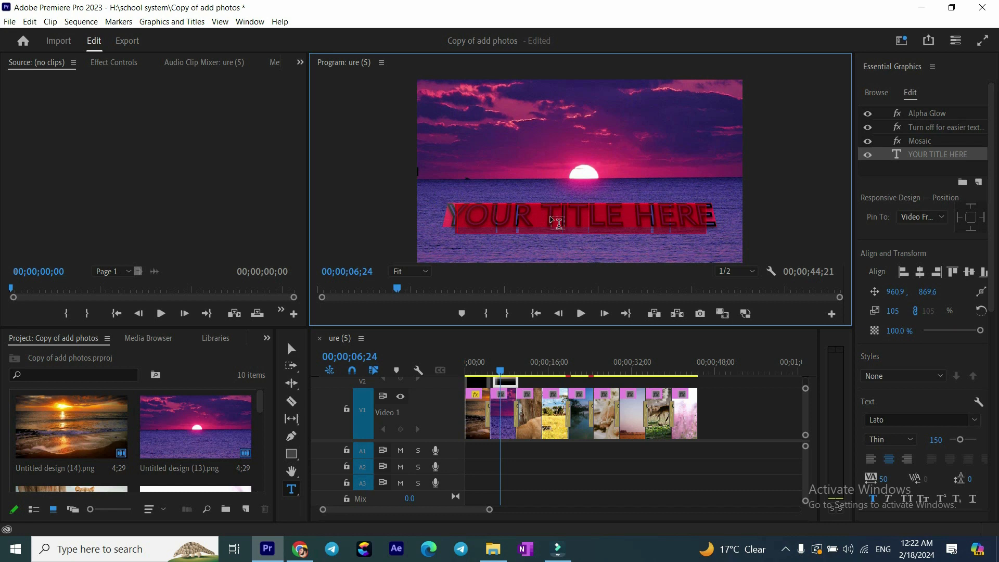
pyautogui.click(562, 181)
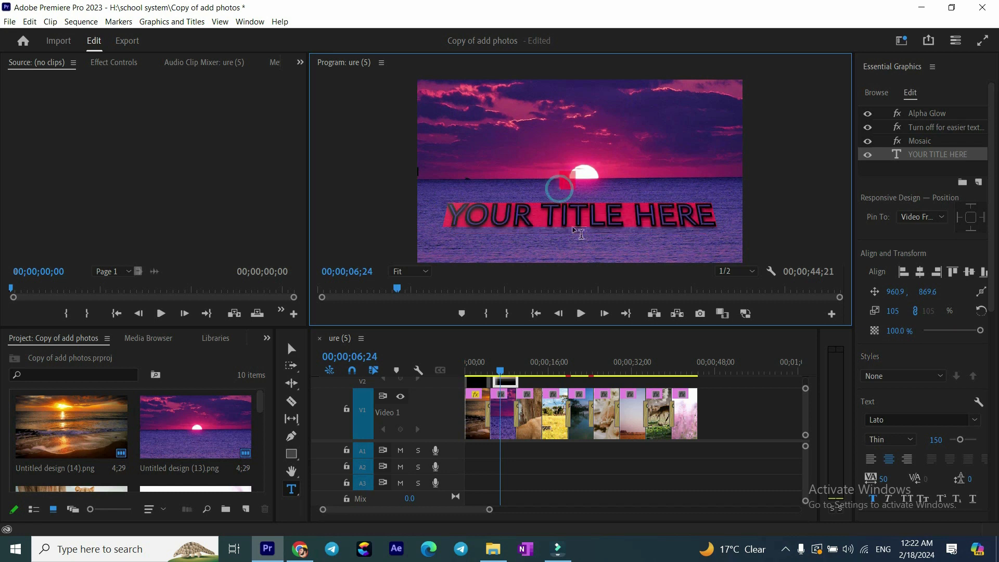
# Play the sequence to preview the styled title over the purple sunset clip
pyautogui.click(489, 374)
pyautogui.press('space')
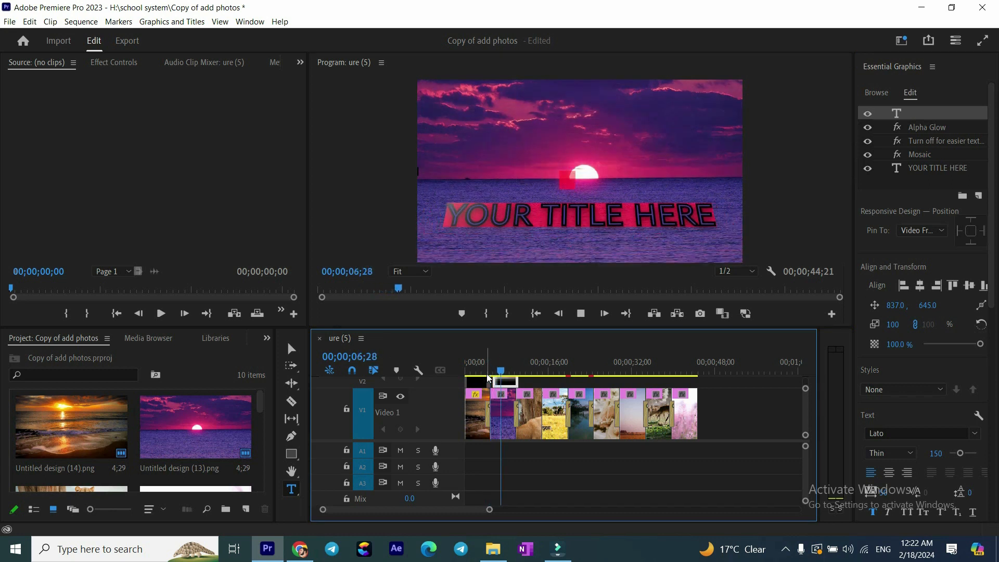
pyautogui.press('space')
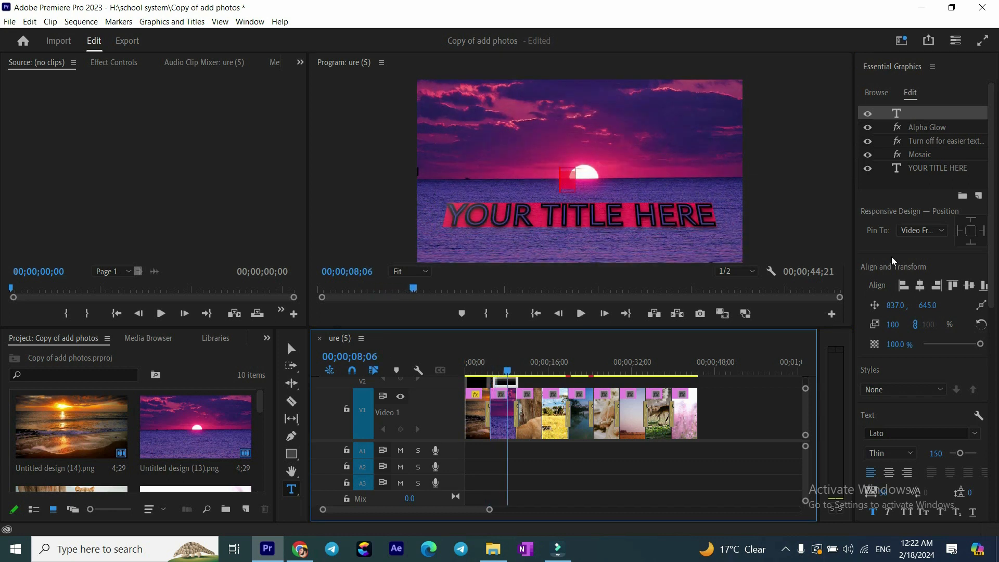
pyautogui.click(876, 92)
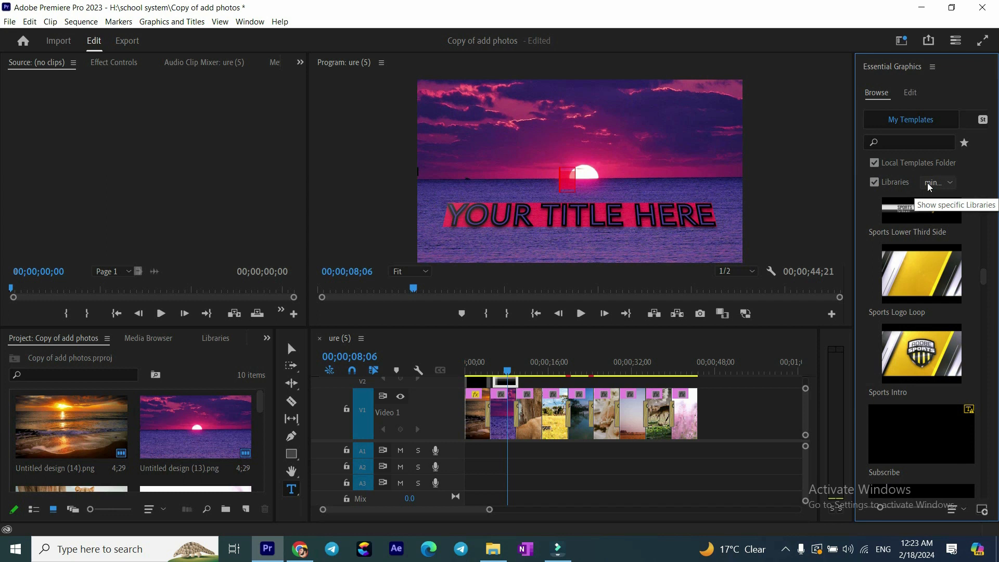
pyautogui.scroll(-5, 905, 315)
pyautogui.scroll(-6, 903, 318)
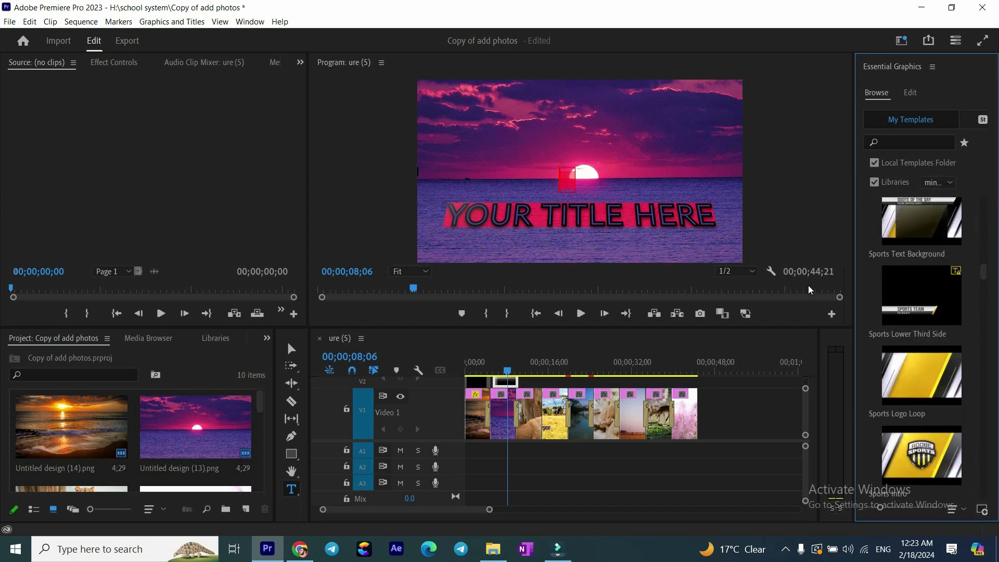
# Move the playhead to 00;00;10;22 on the lioness clip and add a text layer reading "Simbha", followed by a line break
pyautogui.moveTo(511, 379); pyautogui.dragTo(521, 380)
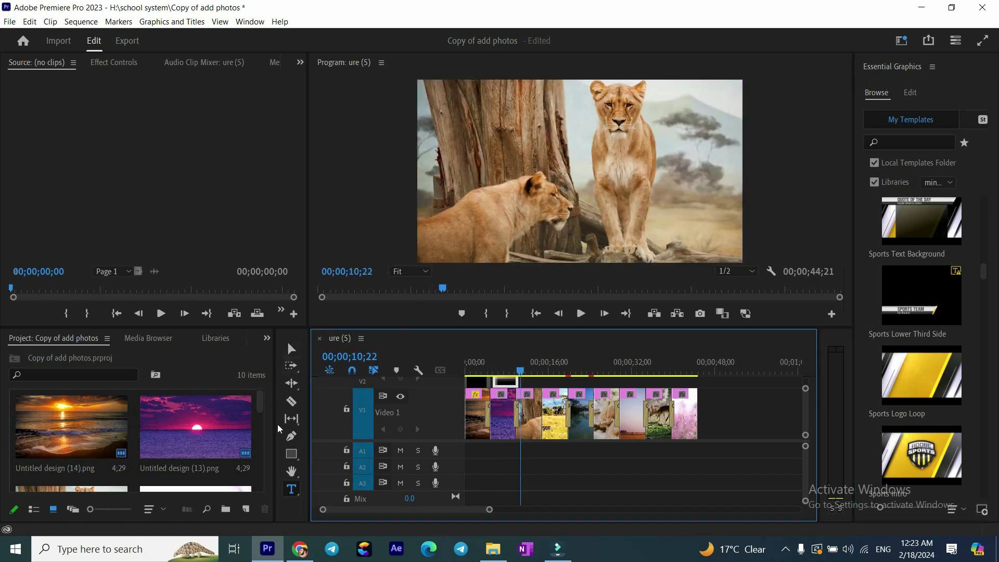
pyautogui.click(292, 488)
pyautogui.click(526, 152)
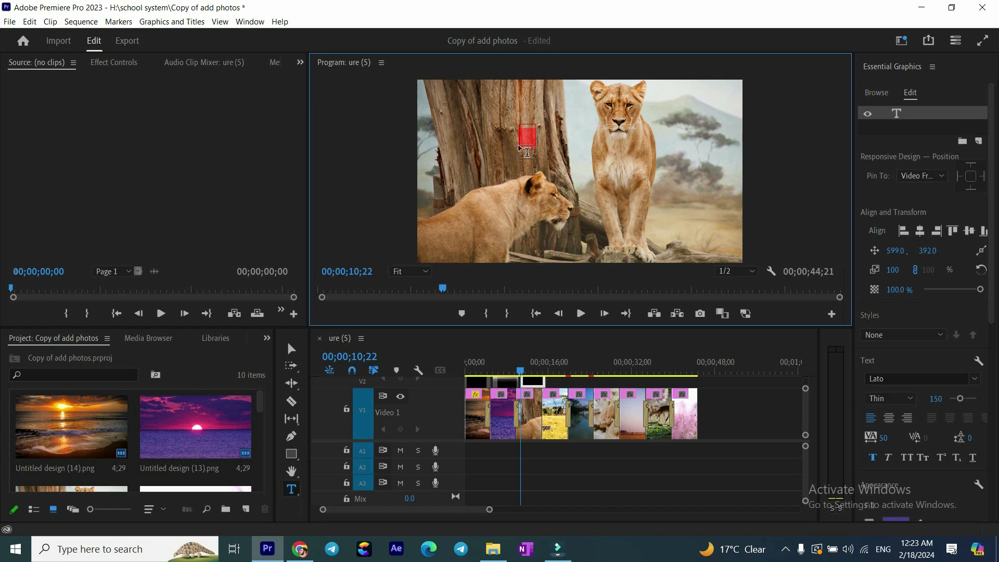
pyautogui.write('Si')
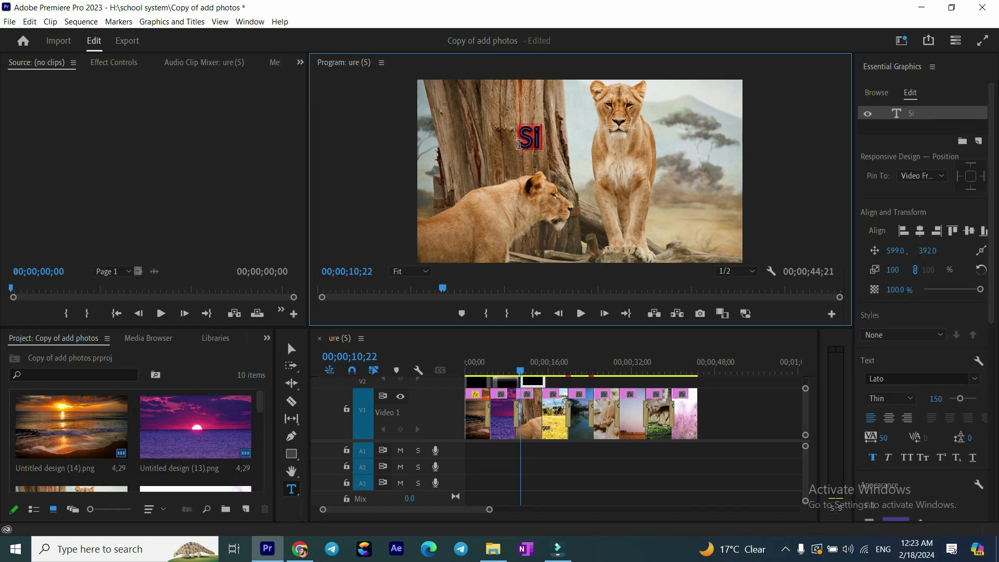
pyautogui.write('mbha')
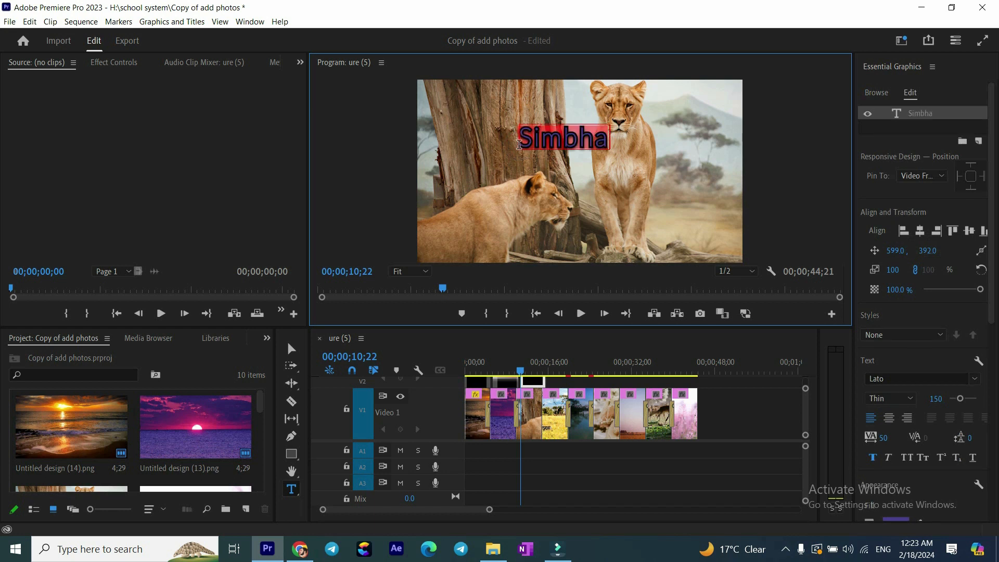
pyautogui.press('Return')
# Scale the "Simbha" text up to 173%
pyautogui.click(291, 348)
pyautogui.moveTo(601, 151); pyautogui.dragTo(609, 204)
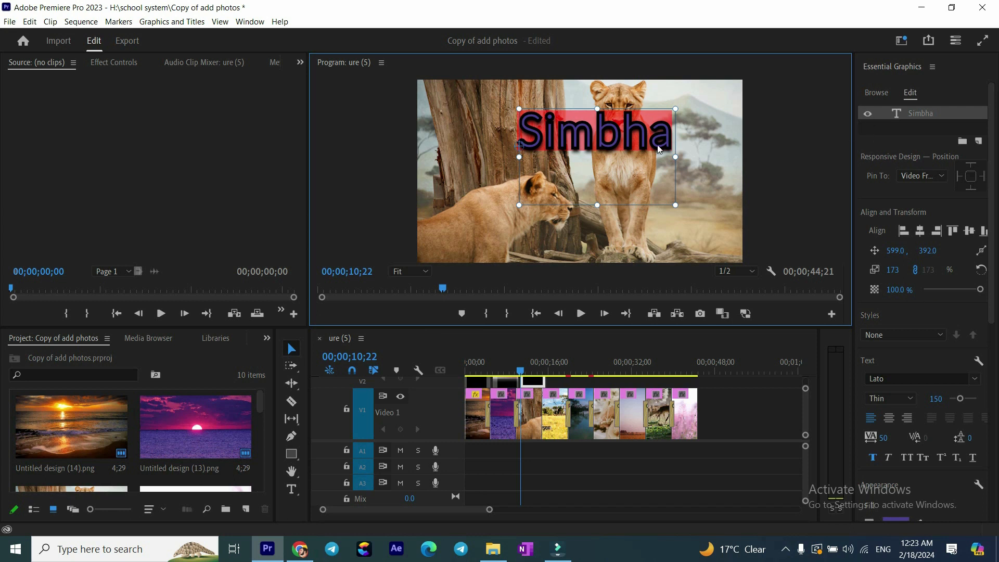
# Change the fill colour of the "Simbha" text to yellow FFF000
pyautogui.scroll(-5, 876, 388)
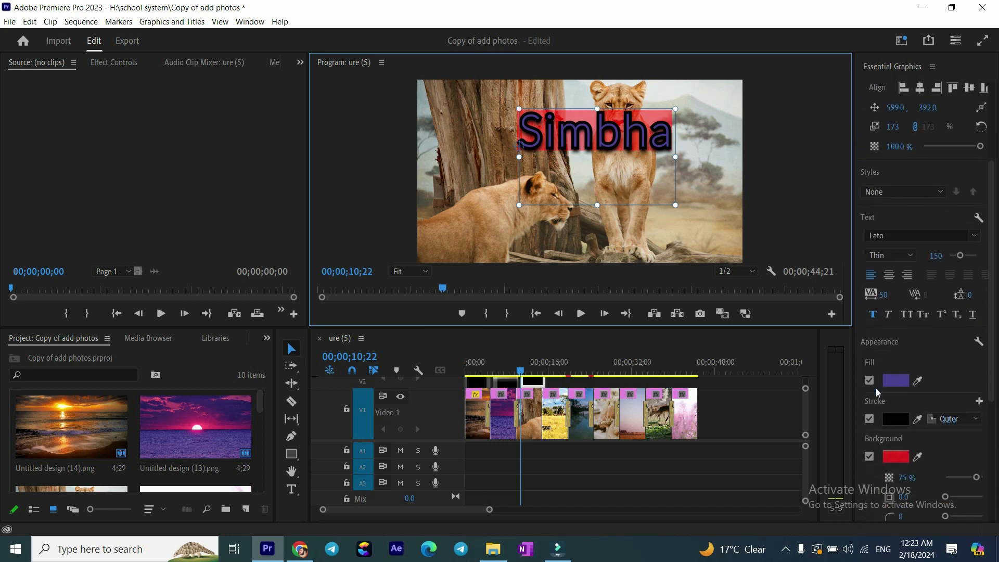
pyautogui.scroll(-1, 876, 388)
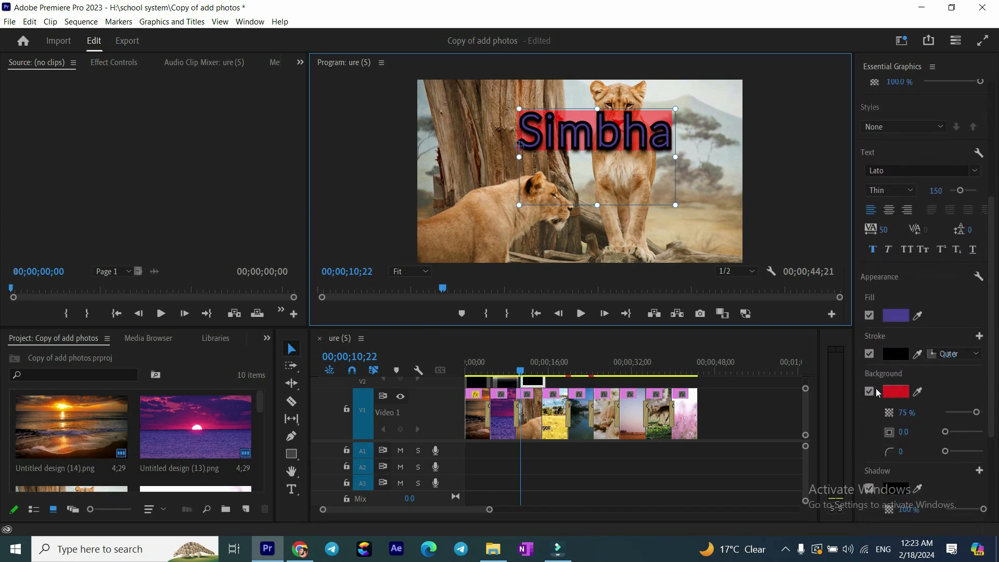
pyautogui.click(896, 316)
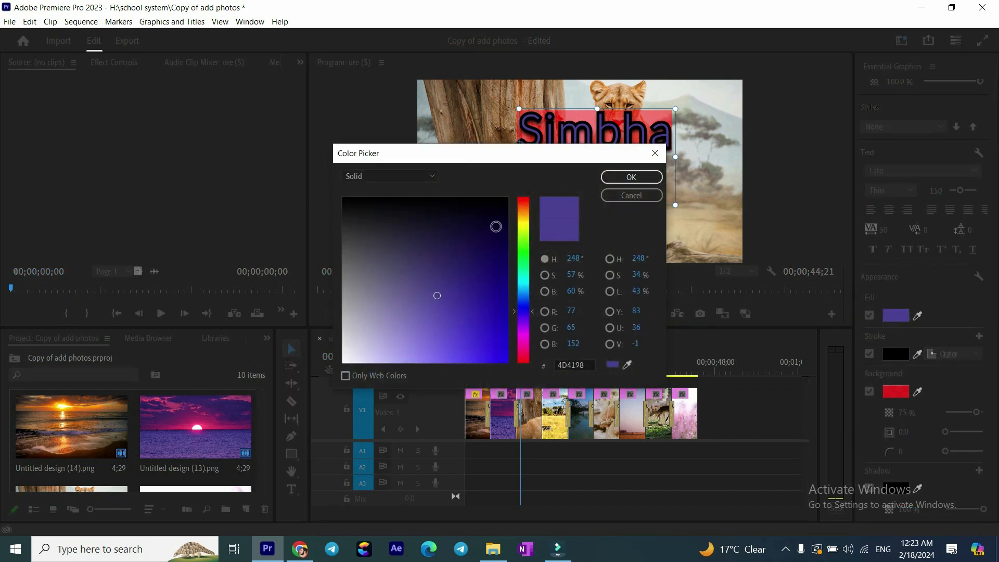
pyautogui.click(434, 295)
pyautogui.click(525, 223)
pyautogui.moveTo(450, 317); pyautogui.dragTo(553, 384)
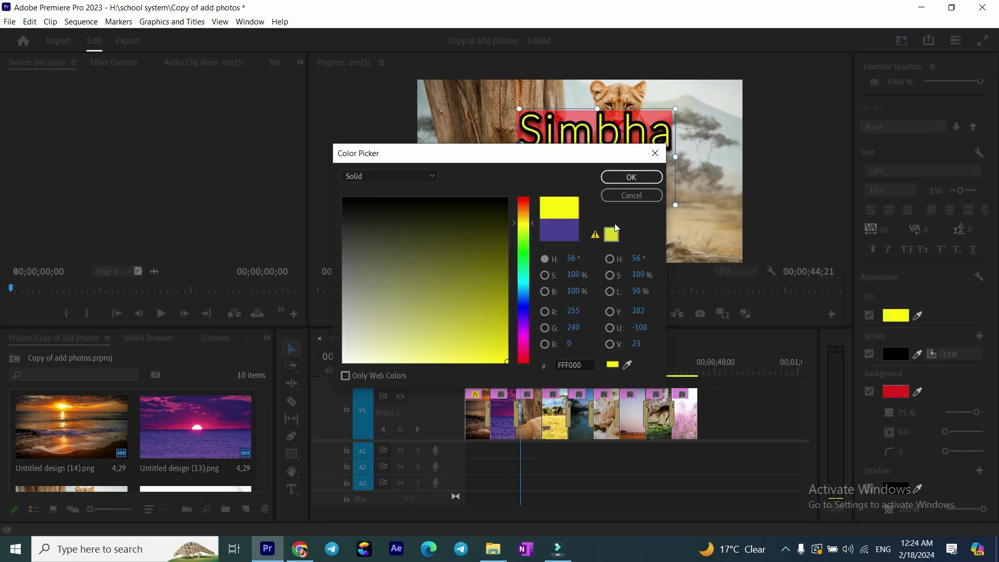
pyautogui.click(631, 177)
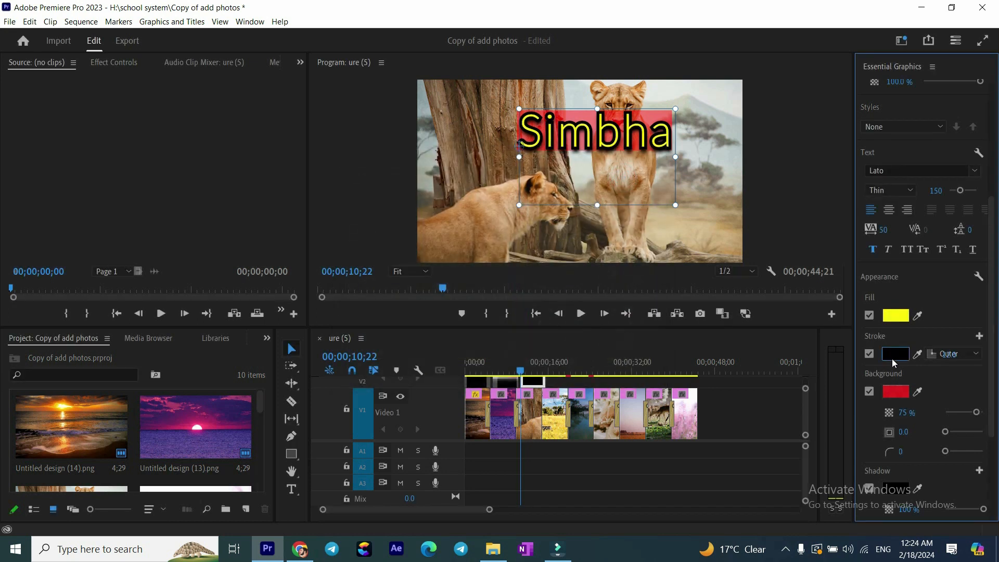
# Turn off the "Simbha" text's stroke and change its background colour from red to a dark shade
pyautogui.click(892, 355)
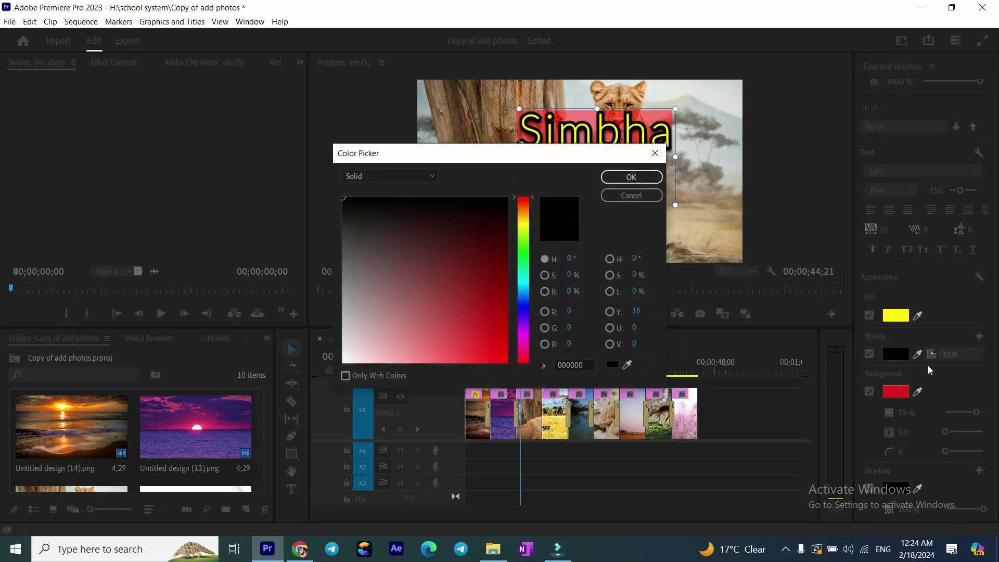
pyautogui.click(631, 177)
pyautogui.click(872, 354)
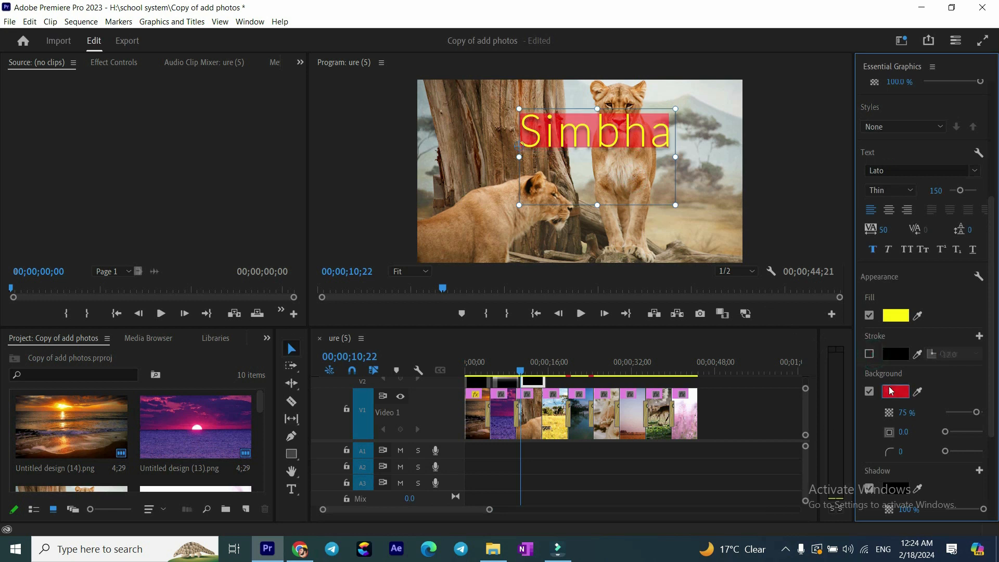
pyautogui.click(893, 389)
pyautogui.moveTo(404, 248)
pyautogui.mouseDown()
pyautogui.moveTo(354, 191)
pyautogui.moveTo(395, 159)
pyautogui.moveTo(521, 156)
pyautogui.mouseUp()
pyautogui.click(619, 183)
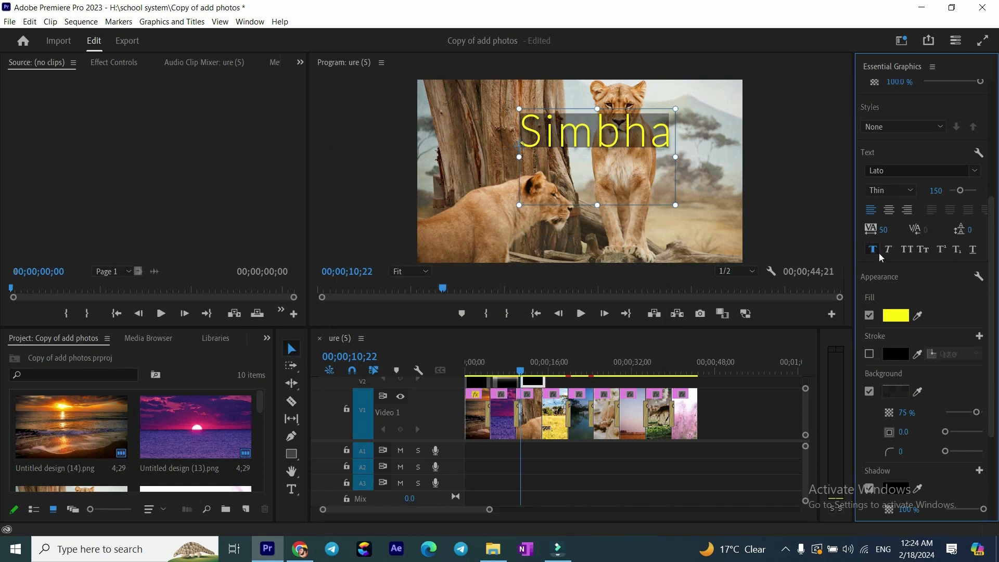
# Set the "Simbha" font size to 233 and move the text down over the lower part of the lioness photo
pyautogui.click(906, 190)
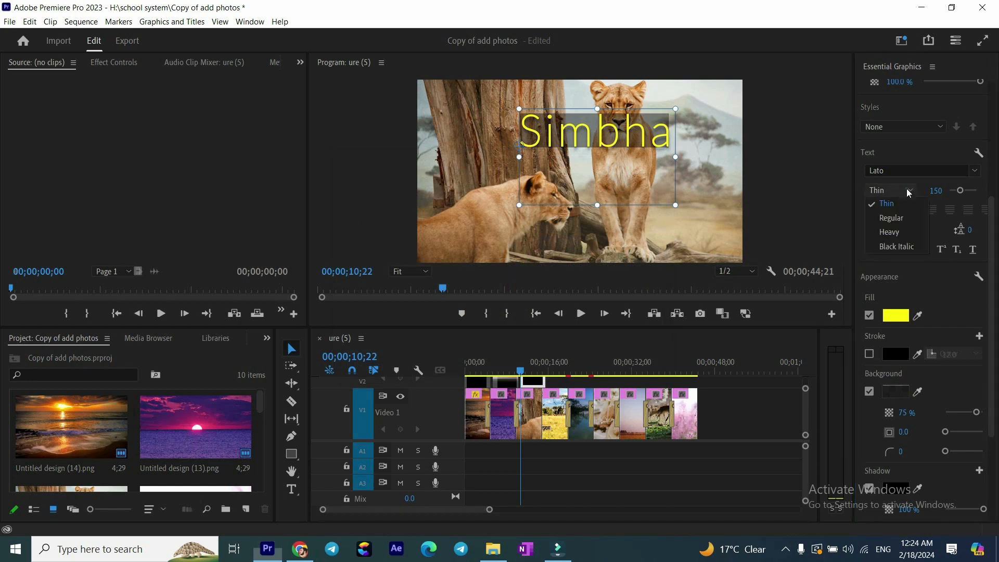
pyautogui.click(907, 189)
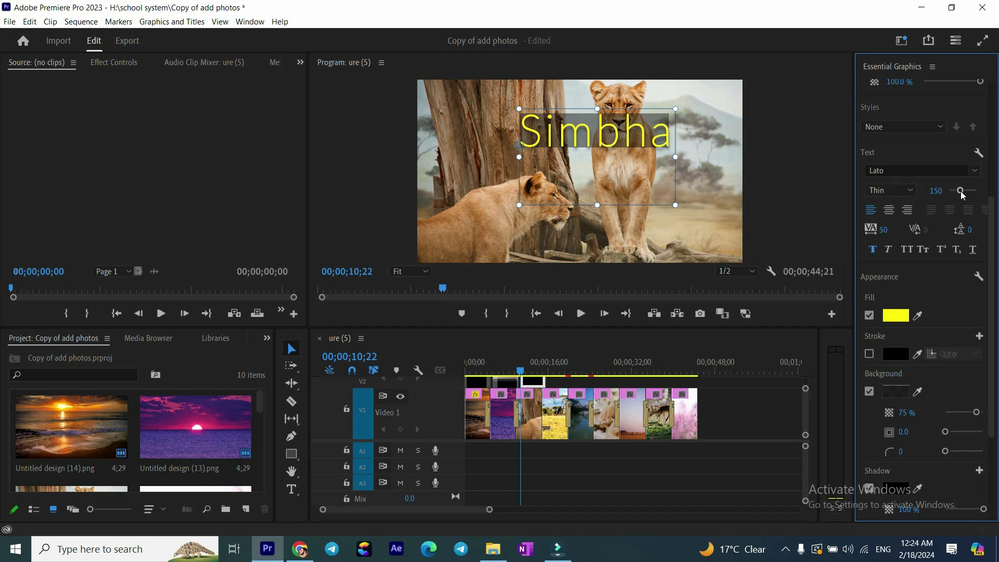
pyautogui.moveTo(961, 194); pyautogui.dragTo(967, 191)
pyautogui.click(682, 115)
pyautogui.moveTo(636, 173); pyautogui.dragTo(652, 221)
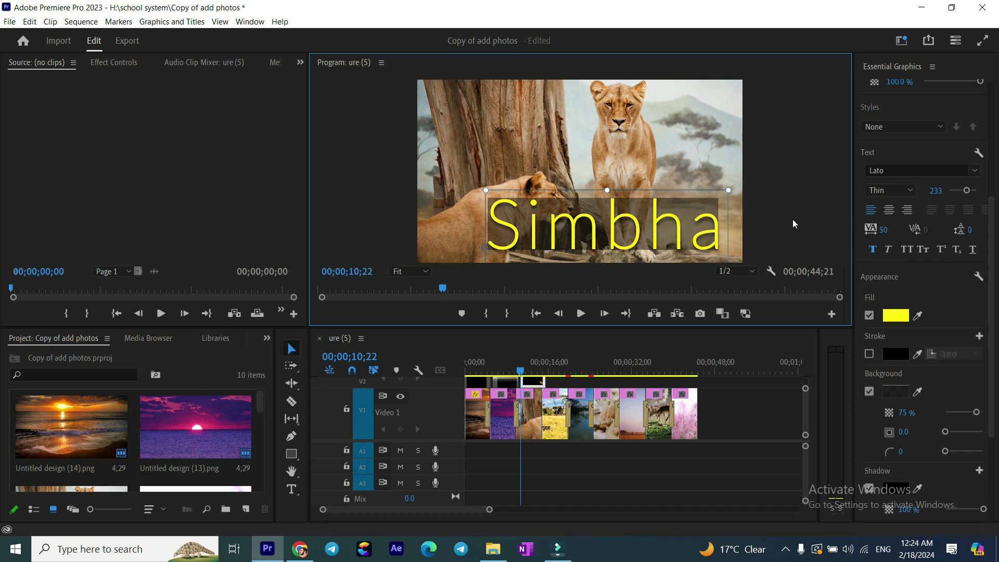
# Align the "Simbha" text to the frame's left edge, then centre it horizontally in the frame
pyautogui.scroll(8, 886, 154)
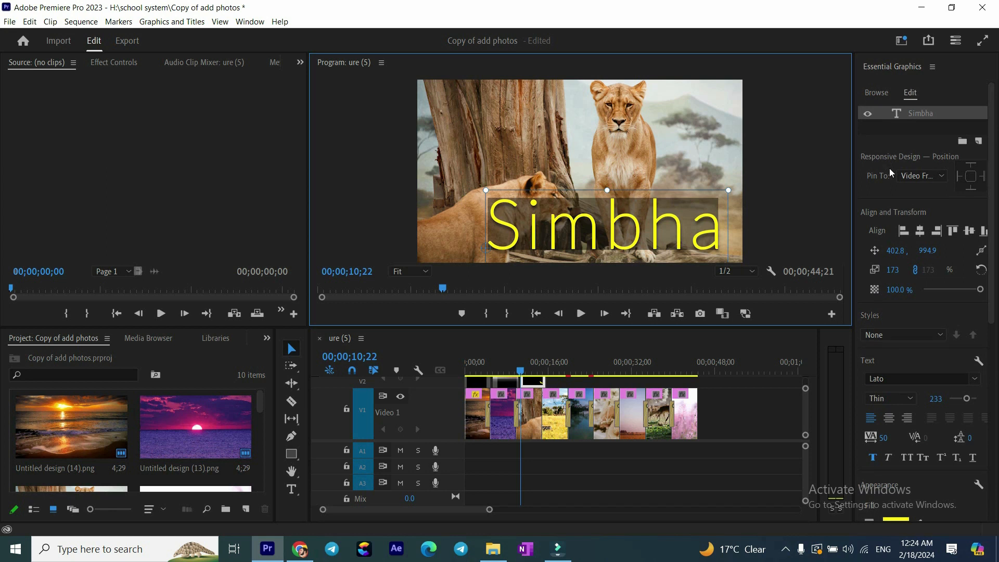
pyautogui.click(903, 230)
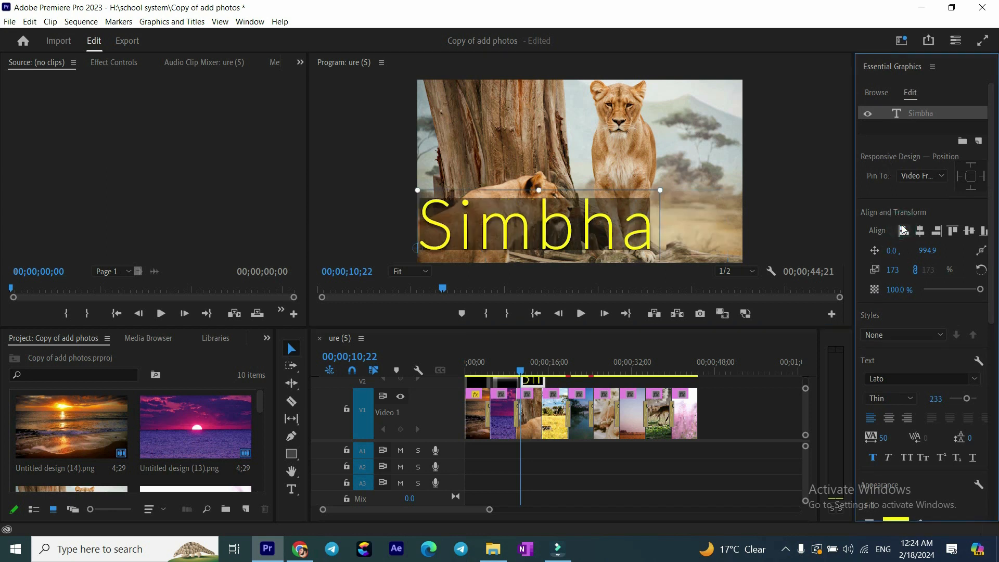
pyautogui.click(924, 234)
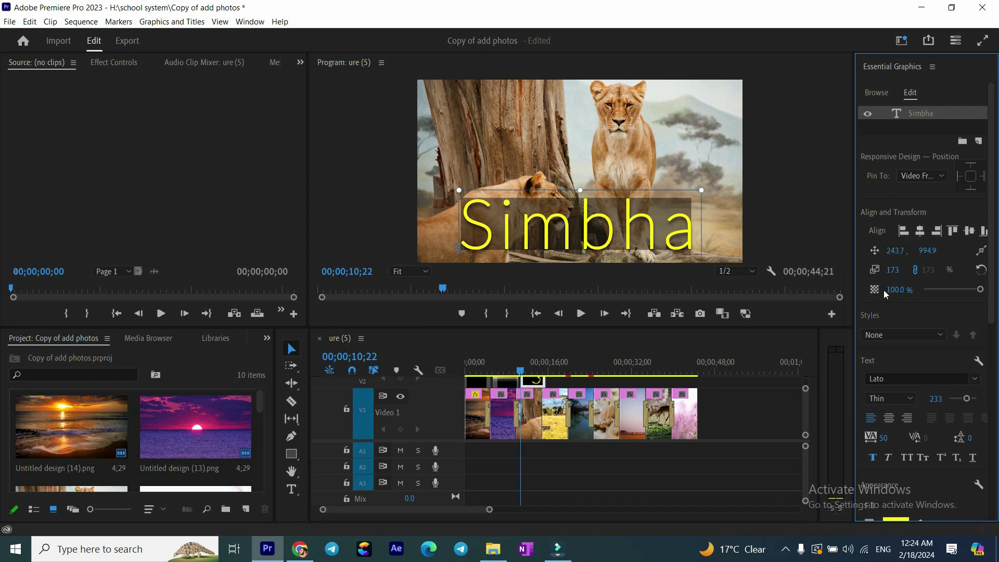
pyautogui.click(906, 334)
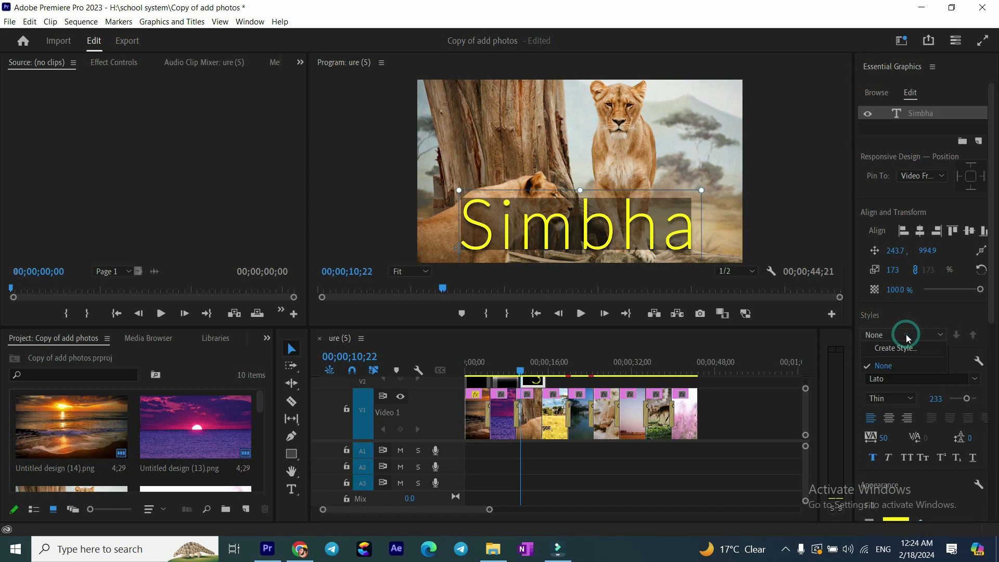
pyautogui.scroll(-1, 909, 320)
pyautogui.scroll(-5, 888, 401)
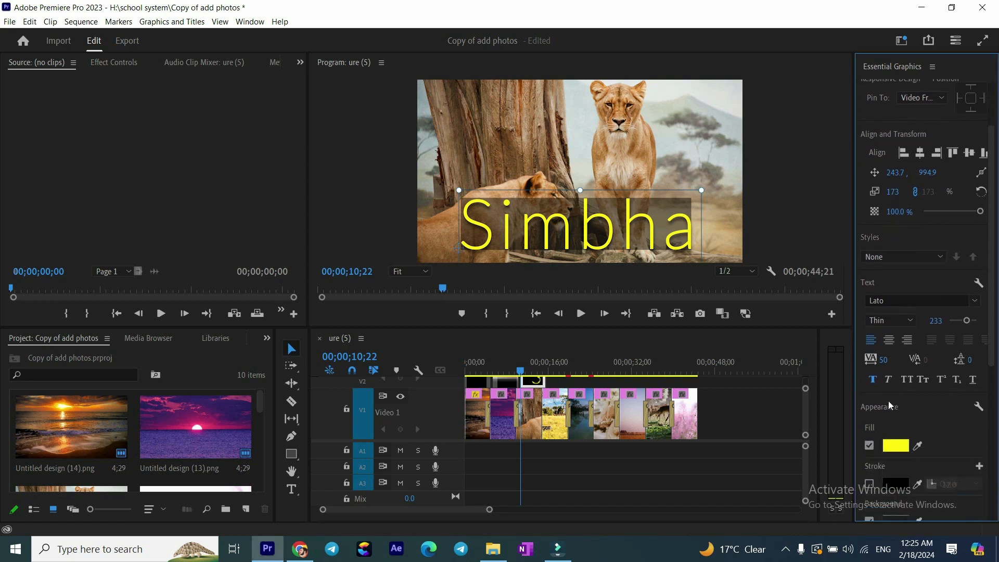
pyautogui.scroll(-7, 888, 401)
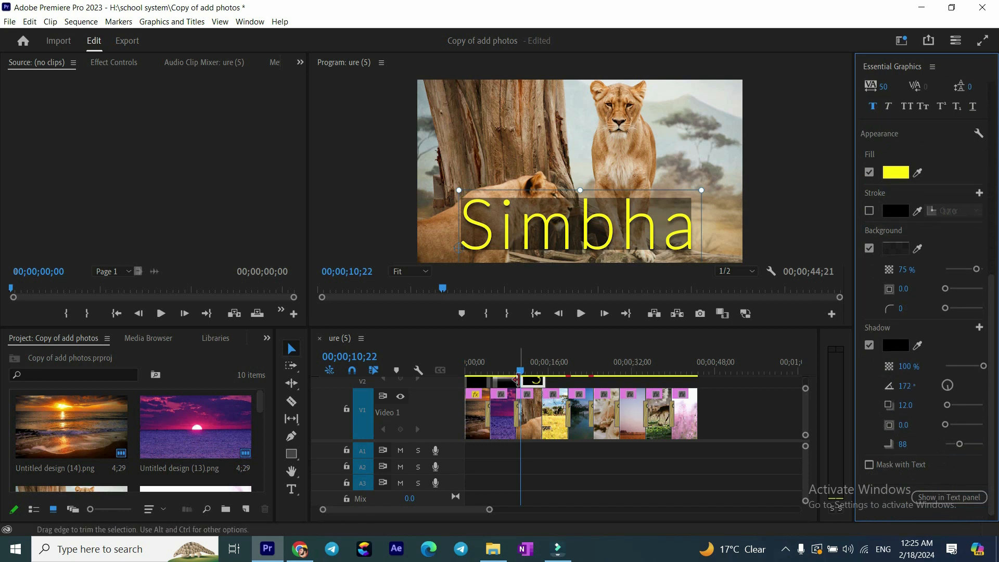
# Enable keyframing for Position, Scale and Opacity on the Simbha graphic clip at 00;00;12;03
pyautogui.moveTo(520, 370); pyautogui.dragTo(520, 372)
pyautogui.click(531, 383)
pyautogui.click(531, 382)
pyautogui.click(529, 381)
pyautogui.moveTo(522, 373); pyautogui.dragTo(527, 373)
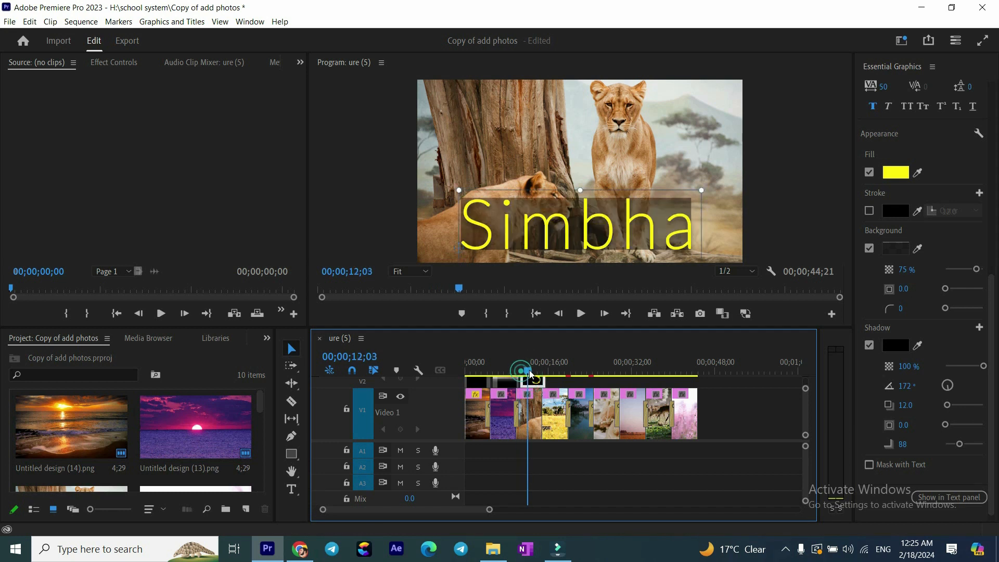
pyautogui.click(532, 382)
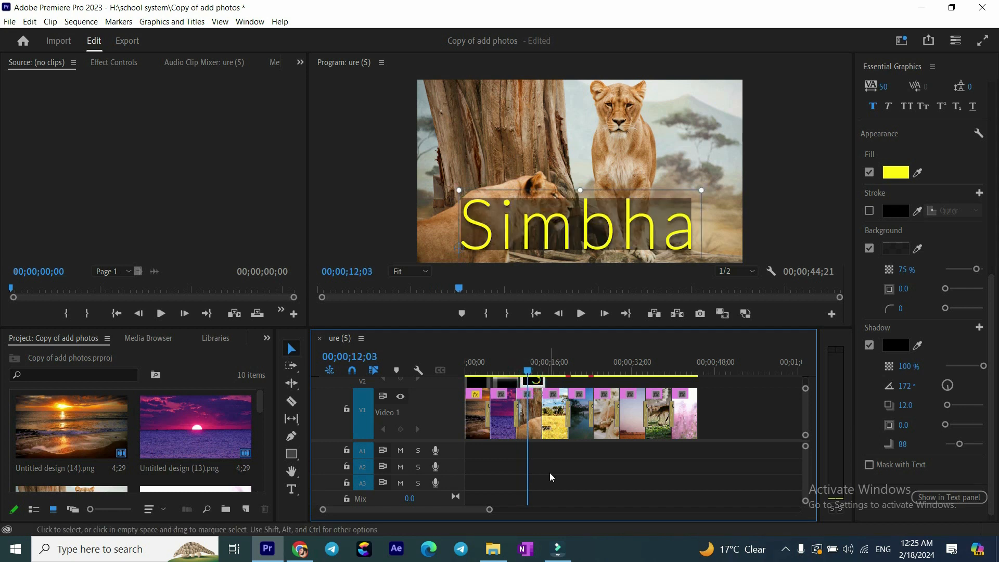
pyautogui.moveTo(804, 389); pyautogui.dragTo(805, 372)
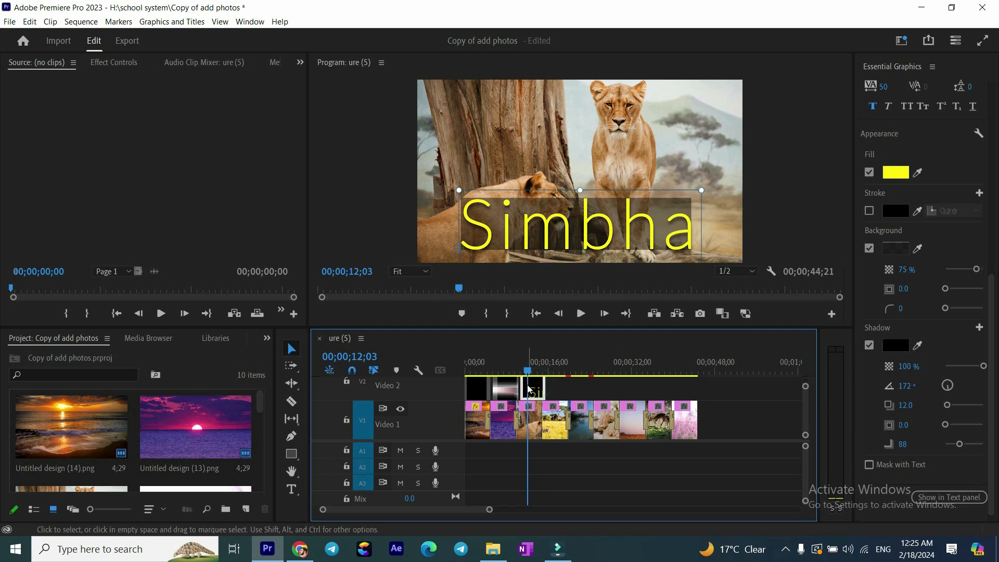
pyautogui.click(113, 62)
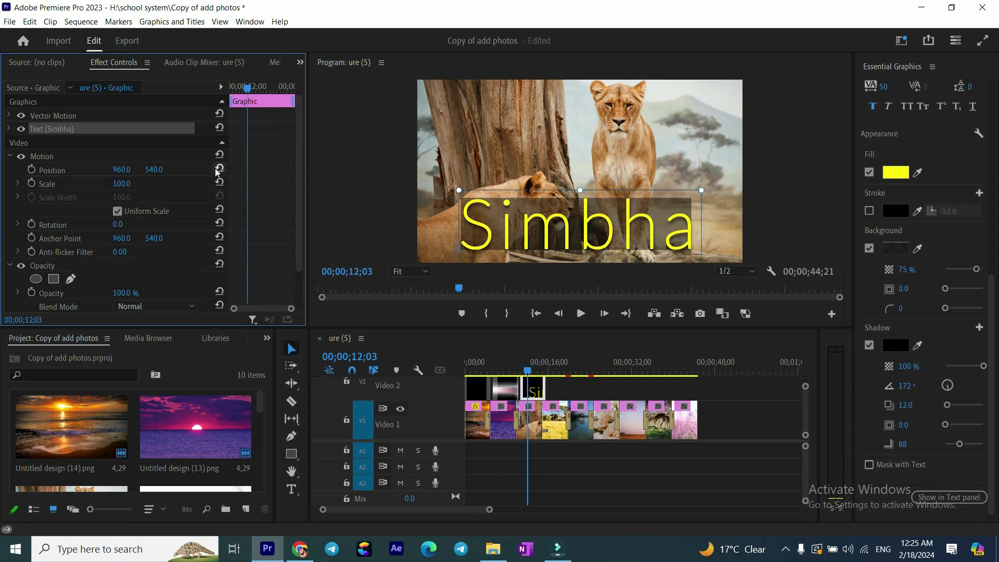
pyautogui.click(31, 169)
pyautogui.click(32, 183)
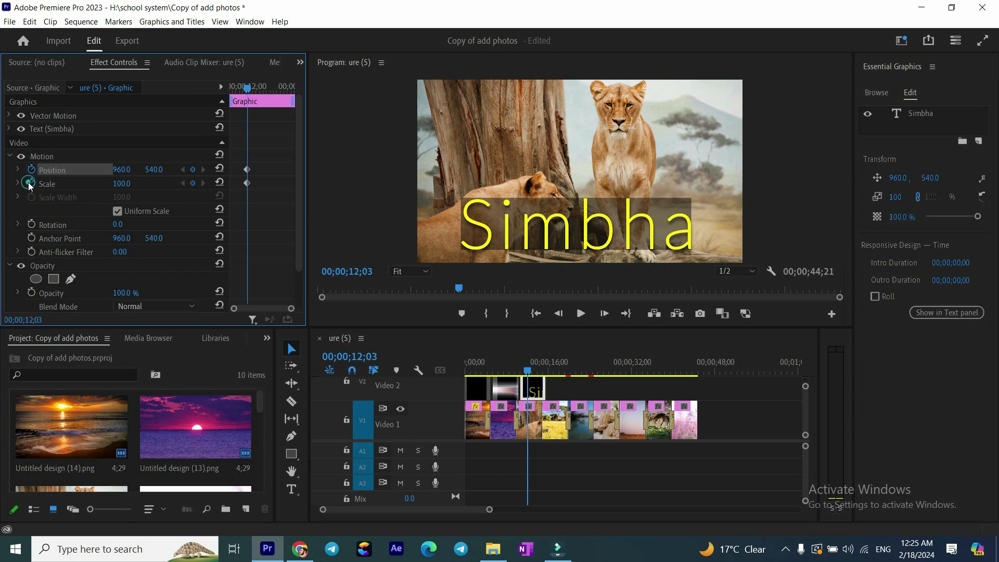
pyautogui.click(31, 293)
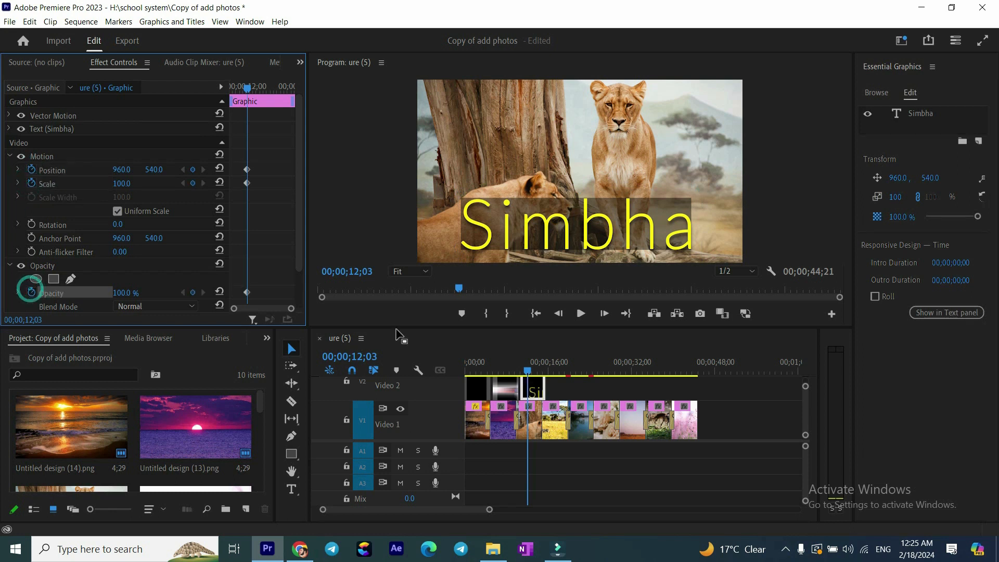
# At 00;00;12;22, set the Simbha graphic's horizontal position to 1195, its scale to 112 and its opacity to 61%
pyautogui.press('Right')
pyautogui.press('Right')
pyautogui.press('Right')
pyautogui.press('Right')
pyautogui.press('Right')
pyautogui.press('Right')
pyautogui.press('Right')
pyautogui.press('Right')
pyautogui.press('Right')
pyautogui.press('Right')
pyautogui.press('Right')
pyautogui.press('Right')
pyautogui.press('Right')
pyautogui.press('Right')
pyautogui.press('Right')
pyautogui.press('Right')
pyautogui.press('Right')
pyautogui.press('Right')
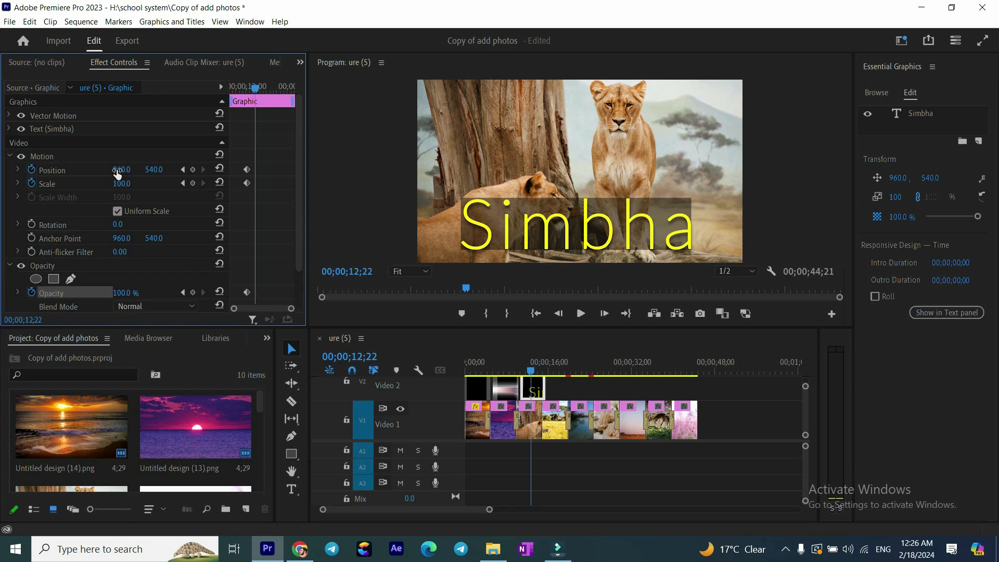
pyautogui.moveTo(121, 170); pyautogui.dragTo(244, 170)
pyautogui.moveTo(121, 184); pyautogui.dragTo(127, 184)
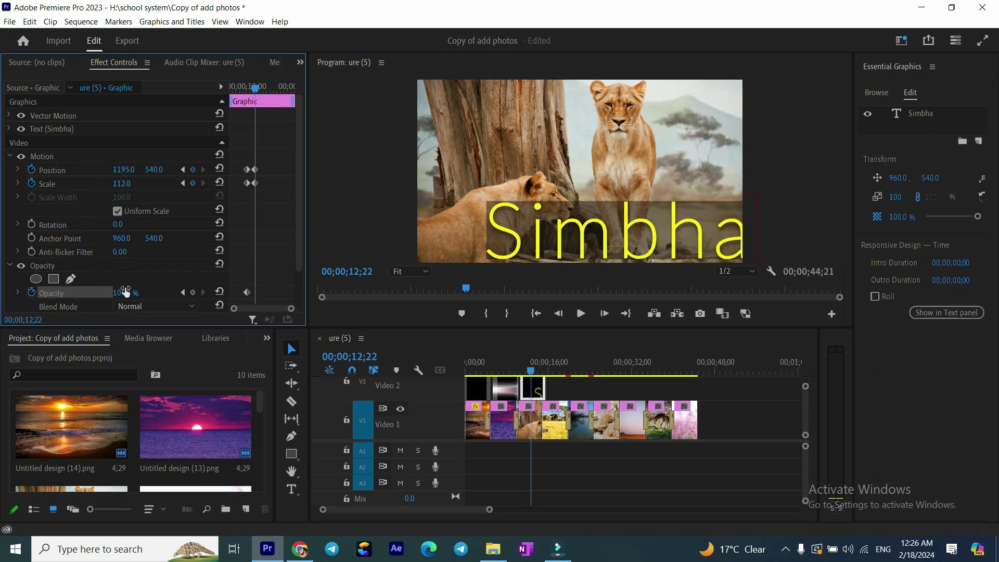
pyautogui.moveTo(125, 292); pyautogui.dragTo(105, 292)
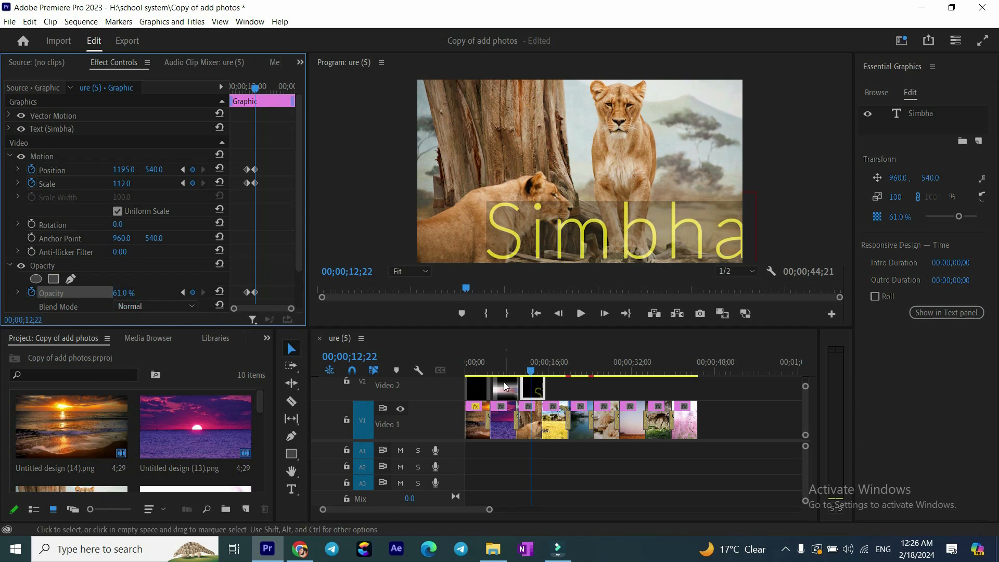
# At 00;00;13;04, set the Simbha graphic's horizontal position to 757, its scale to 99 and its opacity to 100%
pyautogui.press('Right')
pyautogui.press('Right')
pyautogui.press('Right')
pyautogui.press('Right')
pyautogui.press('Right')
pyautogui.press('Right')
pyautogui.press('Right')
pyautogui.press('Right')
pyautogui.press('Right')
pyautogui.press('Right')
pyautogui.press('Right')
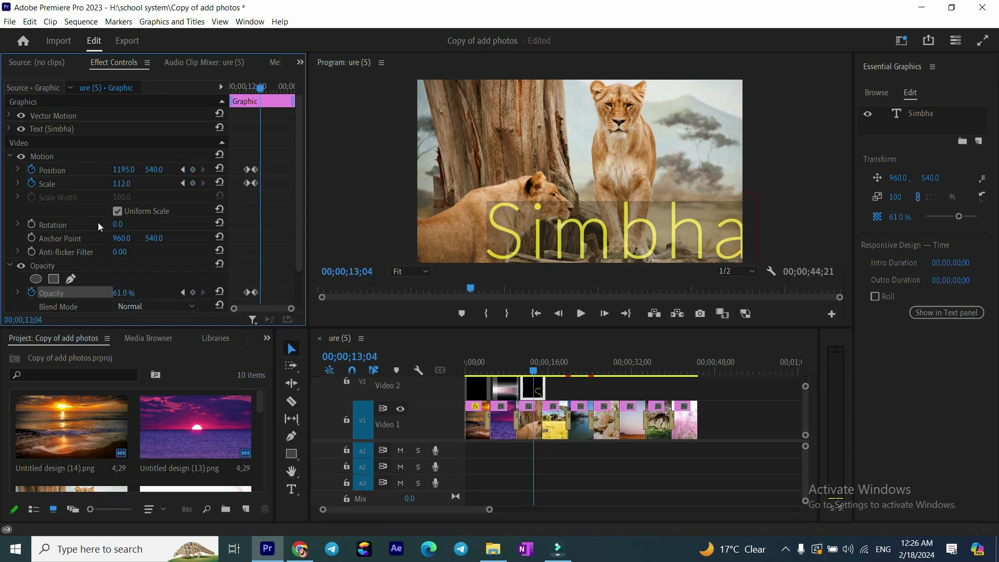
pyautogui.moveTo(124, 169); pyautogui.dragTo(58, 170)
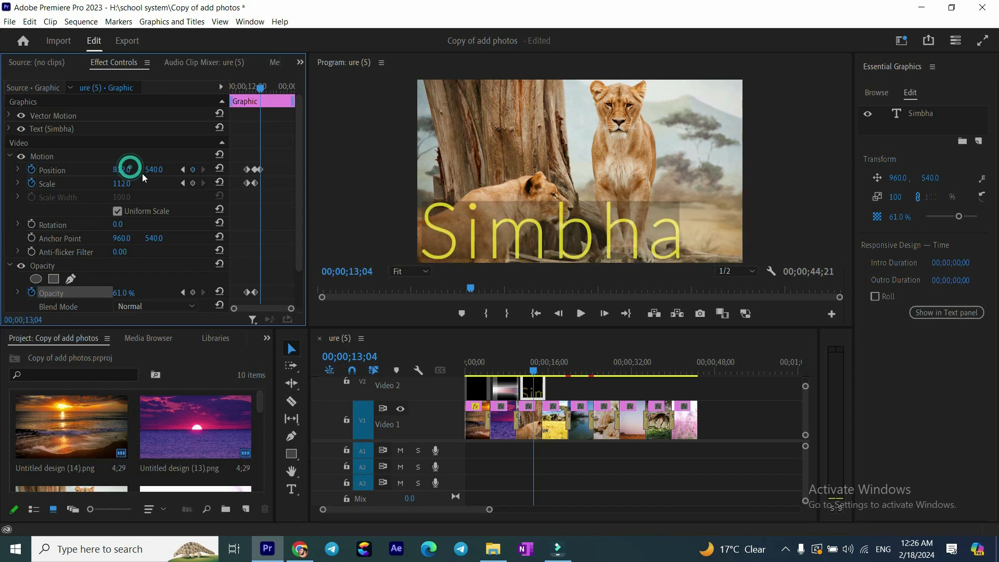
pyautogui.moveTo(122, 184); pyautogui.dragTo(115, 183)
pyautogui.click(83, 129)
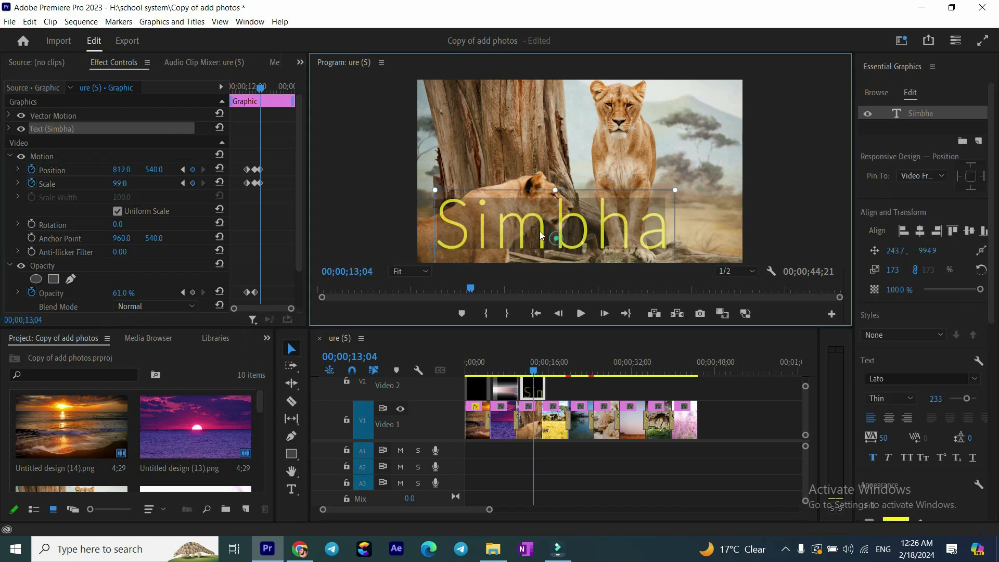
pyautogui.moveTo(121, 171)
pyautogui.mouseDown()
pyautogui.moveTo(97, 170)
pyautogui.moveTo(124, 176)
pyautogui.mouseUp()
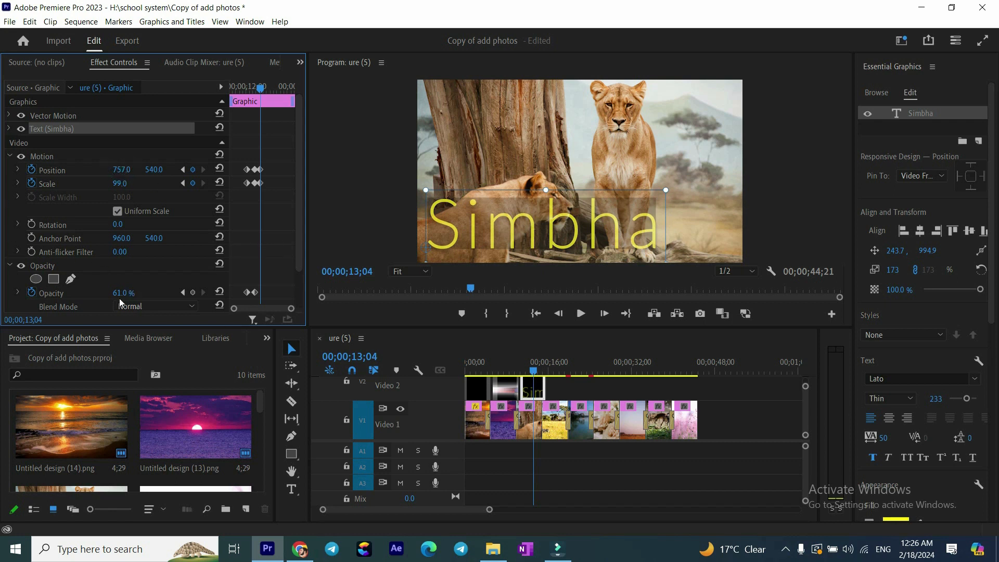
pyautogui.moveTo(119, 293); pyautogui.dragTo(142, 294)
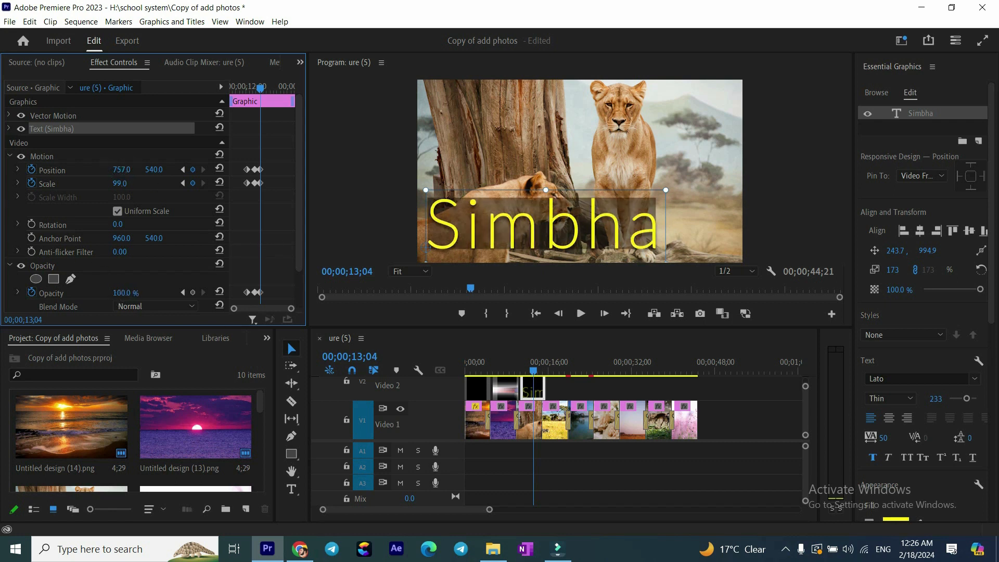
# Copy all Position, Scale and Opacity keyframes and paste them twice further along the Simbha clip, the second time at 00;00;14;27
pyautogui.moveTo(238, 152); pyautogui.dragTo(271, 272)
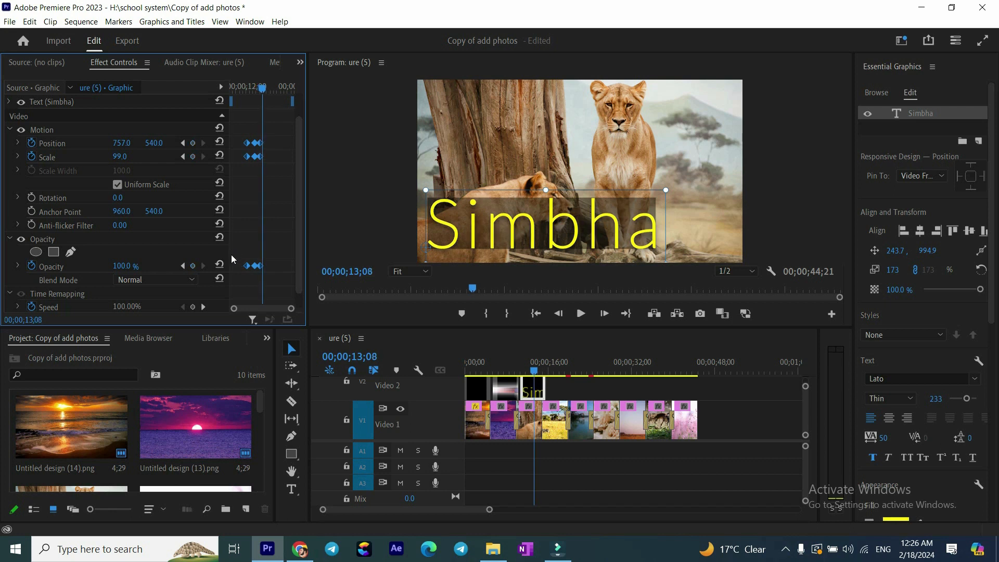
pyautogui.hotkey('ctrl', 'v')
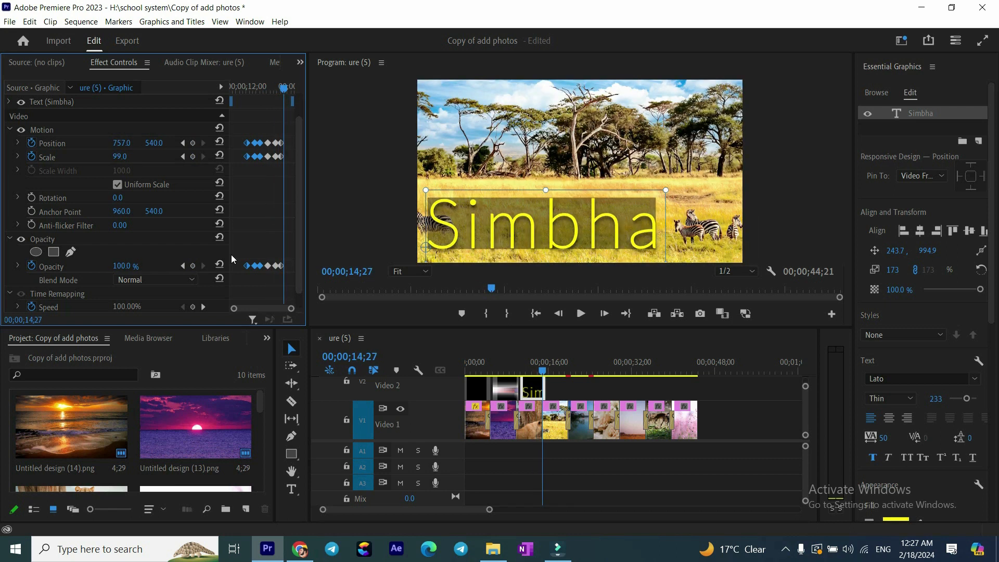
pyautogui.hotkey('ctrl', 'v')
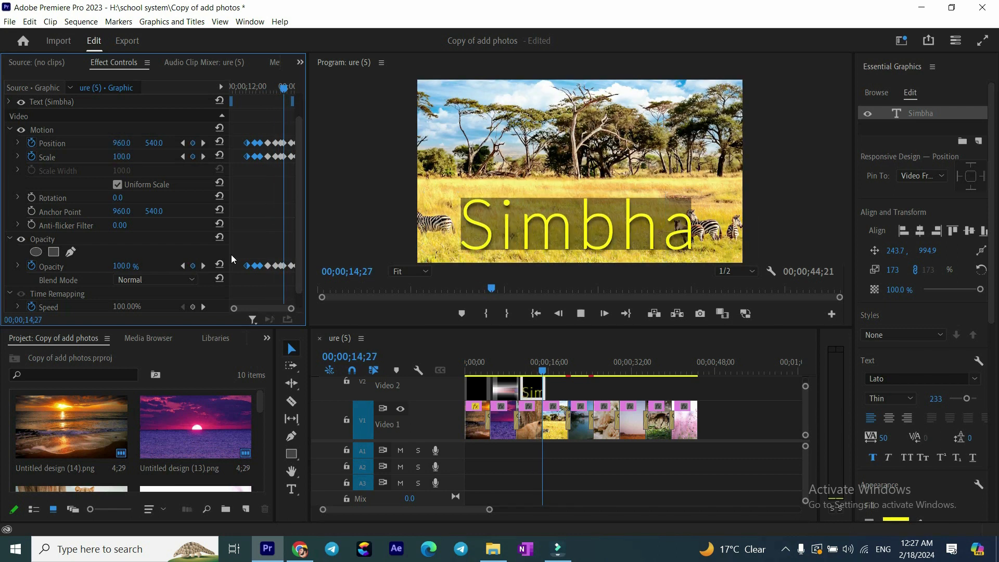
# Play the sequence from the start of the lioness clip to preview the animated "Simbha" title and the photos after it
pyautogui.press('space')
pyautogui.press('space')
pyautogui.click(553, 373)
pyautogui.moveTo(553, 370); pyautogui.dragTo(516, 370)
pyautogui.press('space')
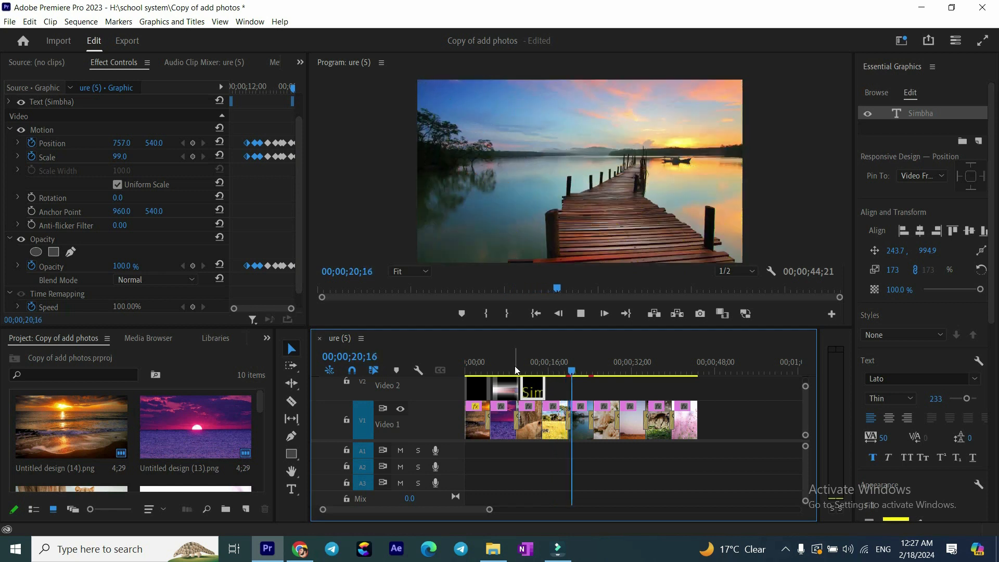
pyautogui.press('space')
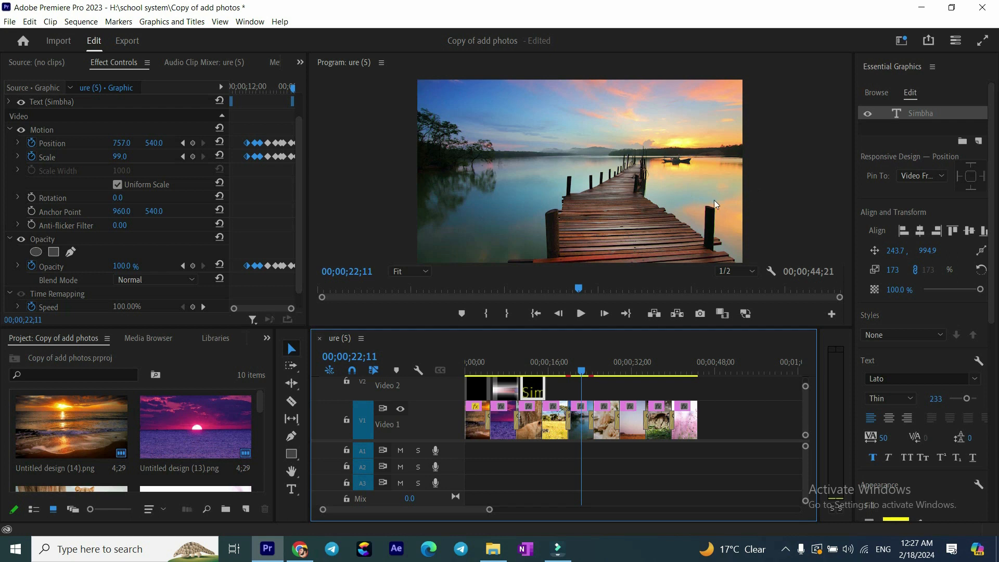
pyautogui.press('space')
pyautogui.press('space')
pyautogui.press('space')
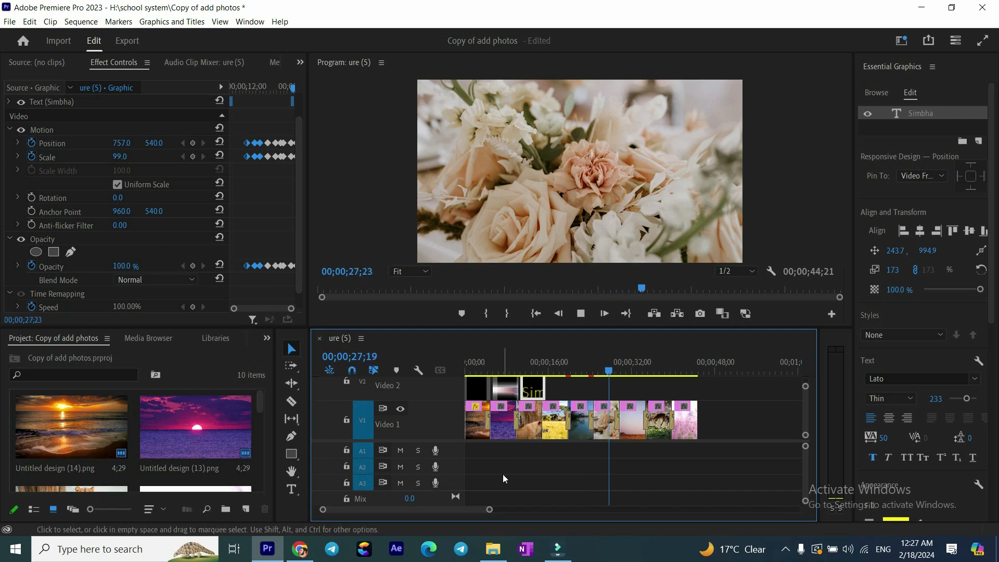
pyautogui.press('space')
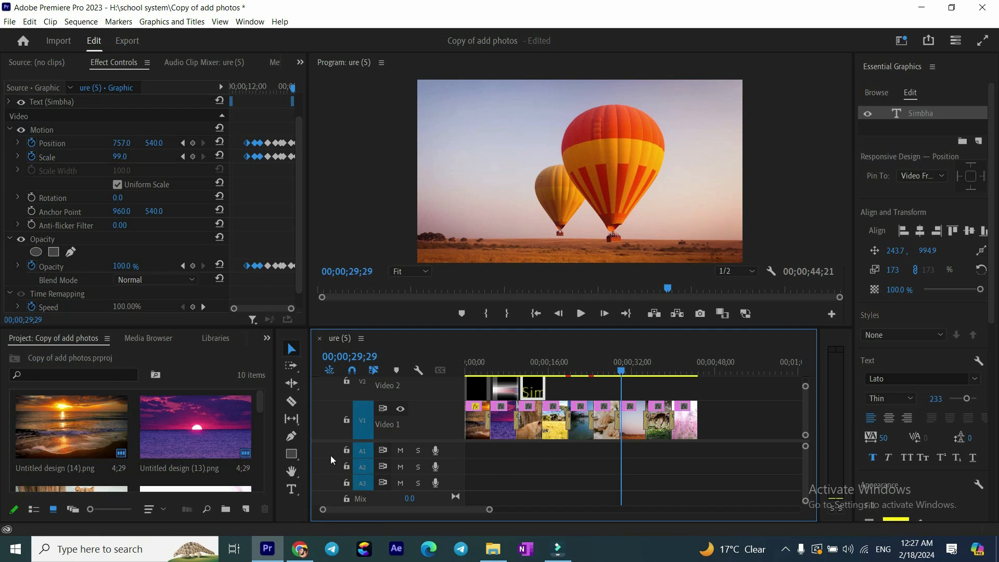